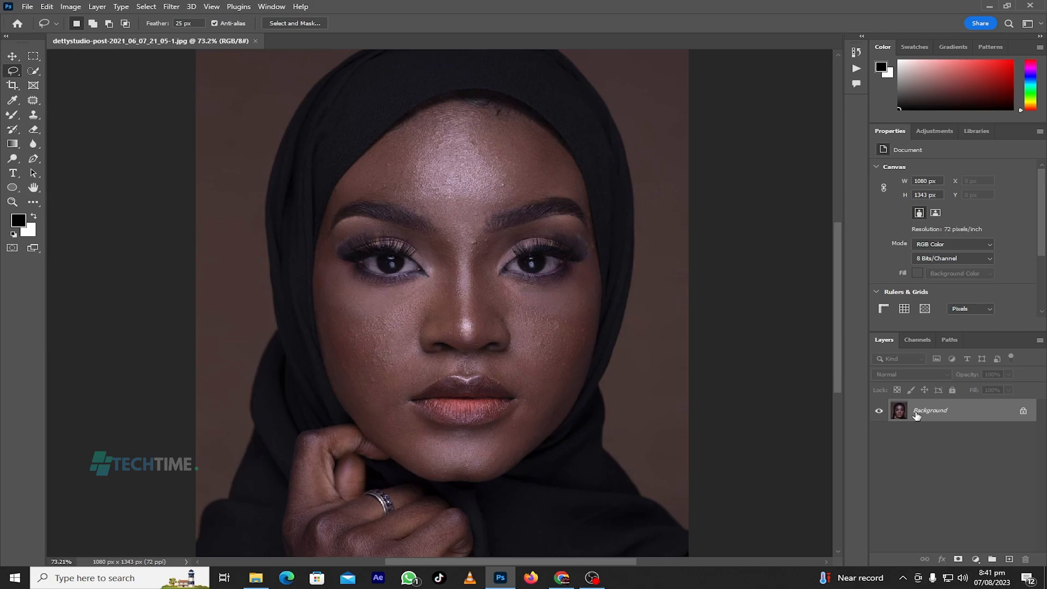
- Duplicate the Background layer and activate the Patch tool for retouching the copy
{"action": "key", "text": "ctrl+j"}
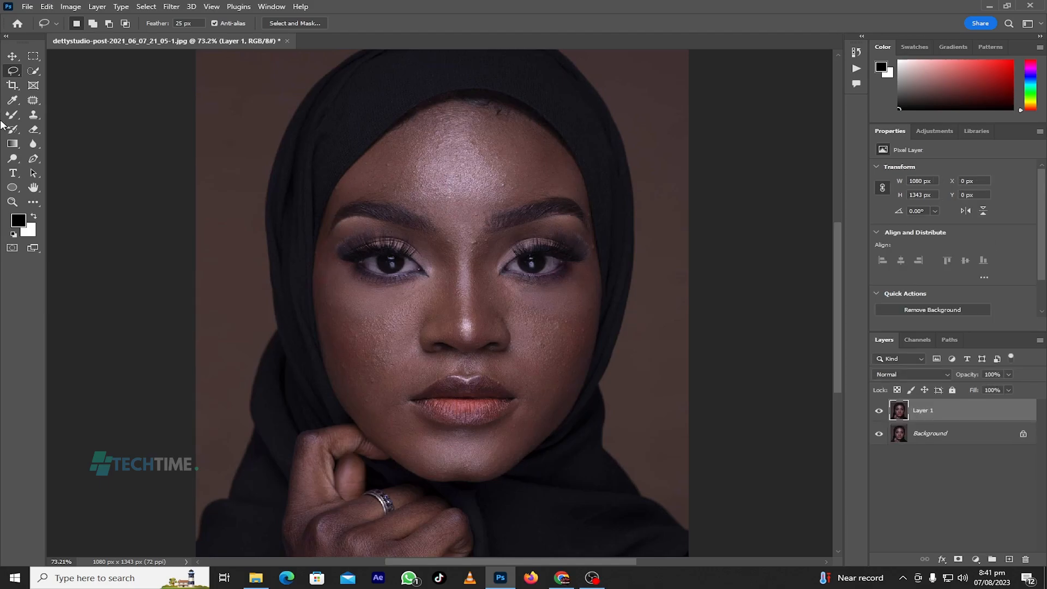
{"action": "left_click", "coordinate": [34, 102]}
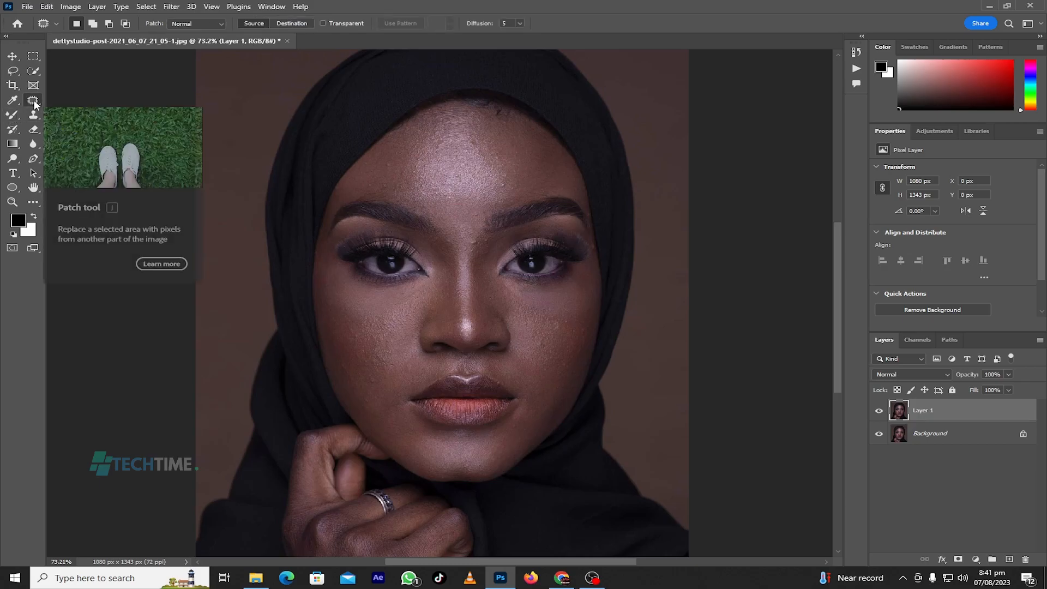
{"action": "right_click", "coordinate": [33, 102]}
{"action": "left_click", "coordinate": [71, 121]}
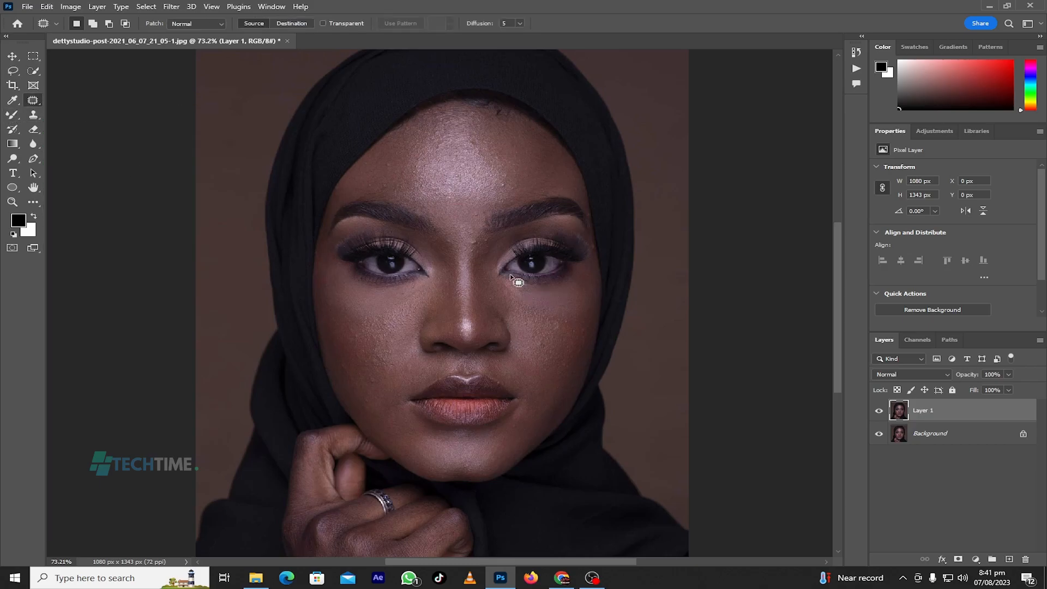
- Patch the blemishes on the forehead, between the brows and on both cheeks with clean skin from nearby areas
{"action": "mouse_move", "coordinate": [479, 238]}
{"action": "left_mouse_down"}
{"action": "mouse_move", "coordinate": [479, 248]}
{"action": "mouse_move", "coordinate": [467, 245]}
{"action": "mouse_move", "coordinate": [470, 217]}
{"action": "left_mouse_up"}
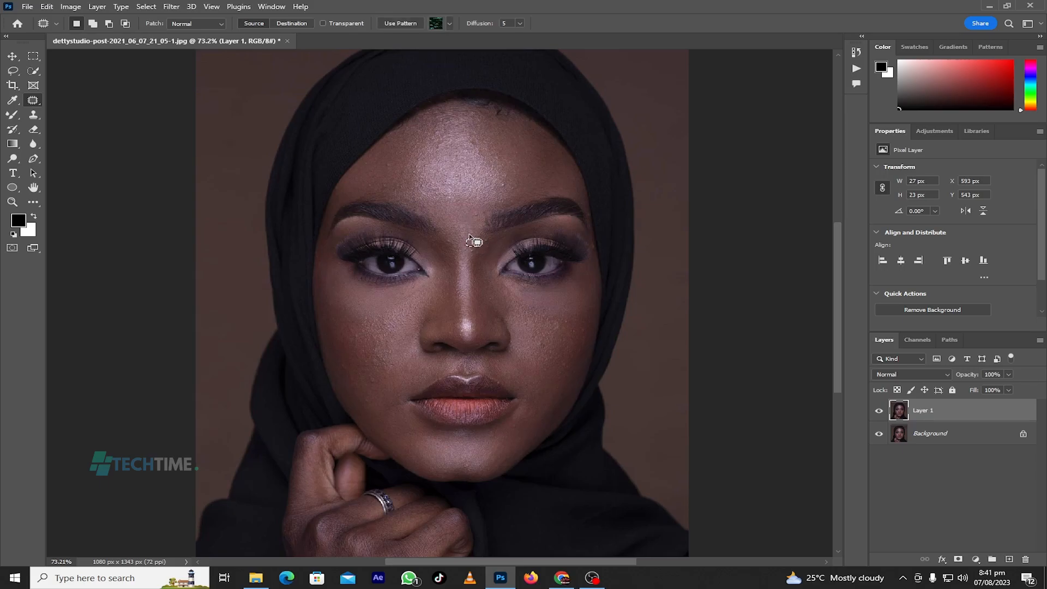
{"action": "left_click", "coordinate": [547, 347]}
{"action": "mouse_move", "coordinate": [538, 338]}
{"action": "left_mouse_down"}
{"action": "mouse_move", "coordinate": [551, 346]}
{"action": "mouse_move", "coordinate": [542, 349]}
{"action": "mouse_move", "coordinate": [541, 321]}
{"action": "left_mouse_up"}
{"action": "mouse_move", "coordinate": [379, 385]}
{"action": "left_mouse_down"}
{"action": "mouse_move", "coordinate": [375, 368]}
{"action": "mouse_move", "coordinate": [458, 206]}
{"action": "mouse_move", "coordinate": [386, 158]}
{"action": "left_mouse_up"}
{"action": "mouse_move", "coordinate": [466, 139]}
{"action": "left_mouse_down"}
{"action": "mouse_move", "coordinate": [464, 153]}
{"action": "mouse_move", "coordinate": [480, 158]}
{"action": "mouse_move", "coordinate": [484, 141]}
{"action": "mouse_move", "coordinate": [468, 140]}
{"action": "mouse_move", "coordinate": [506, 146]}
{"action": "mouse_move", "coordinate": [514, 183]}
{"action": "mouse_move", "coordinate": [497, 175]}
{"action": "mouse_move", "coordinate": [480, 184]}
{"action": "left_mouse_up"}
{"action": "key", "text": "ctrl+d"}
{"action": "mouse_move", "coordinate": [463, 149]}
{"action": "left_mouse_down"}
{"action": "mouse_move", "coordinate": [470, 164]}
{"action": "mouse_move", "coordinate": [488, 156]}
{"action": "mouse_move", "coordinate": [468, 140]}
{"action": "mouse_move", "coordinate": [461, 172]}
{"action": "left_mouse_up"}
{"action": "mouse_move", "coordinate": [372, 371]}
{"action": "left_mouse_down"}
{"action": "mouse_move", "coordinate": [381, 382]}
{"action": "mouse_move", "coordinate": [372, 372]}
{"action": "left_mouse_up"}
{"action": "mouse_move", "coordinate": [558, 358]}
{"action": "left_mouse_down"}
{"action": "mouse_move", "coordinate": [562, 376]}
{"action": "mouse_move", "coordinate": [568, 368]}
{"action": "mouse_move", "coordinate": [555, 356]}
{"action": "mouse_move", "coordinate": [558, 371]}
{"action": "mouse_move", "coordinate": [468, 289]}
{"action": "mouse_move", "coordinate": [456, 245]}
{"action": "mouse_move", "coordinate": [443, 240]}
{"action": "mouse_move", "coordinate": [450, 231]}
{"action": "mouse_move", "coordinate": [459, 243]}
{"action": "mouse_move", "coordinate": [452, 230]}
{"action": "mouse_move", "coordinate": [466, 227]}
{"action": "mouse_move", "coordinate": [445, 241]}
{"action": "mouse_move", "coordinate": [456, 226]}
{"action": "mouse_move", "coordinate": [462, 252]}
{"action": "left_mouse_up"}
{"action": "key", "text": "ctrl+d"}
{"action": "mouse_move", "coordinate": [474, 208]}
{"action": "left_mouse_down"}
{"action": "mouse_move", "coordinate": [475, 221]}
{"action": "mouse_move", "coordinate": [473, 208]}
{"action": "mouse_move", "coordinate": [460, 217]}
{"action": "left_mouse_up"}
{"action": "mouse_move", "coordinate": [414, 167]}
{"action": "left_mouse_down"}
{"action": "mouse_move", "coordinate": [407, 175]}
{"action": "mouse_move", "coordinate": [418, 166]}
{"action": "mouse_move", "coordinate": [437, 175]}
{"action": "mouse_move", "coordinate": [394, 196]}
{"action": "mouse_move", "coordinate": [383, 186]}
{"action": "mouse_move", "coordinate": [391, 169]}
{"action": "left_mouse_up"}
{"action": "left_click", "coordinate": [410, 165]}
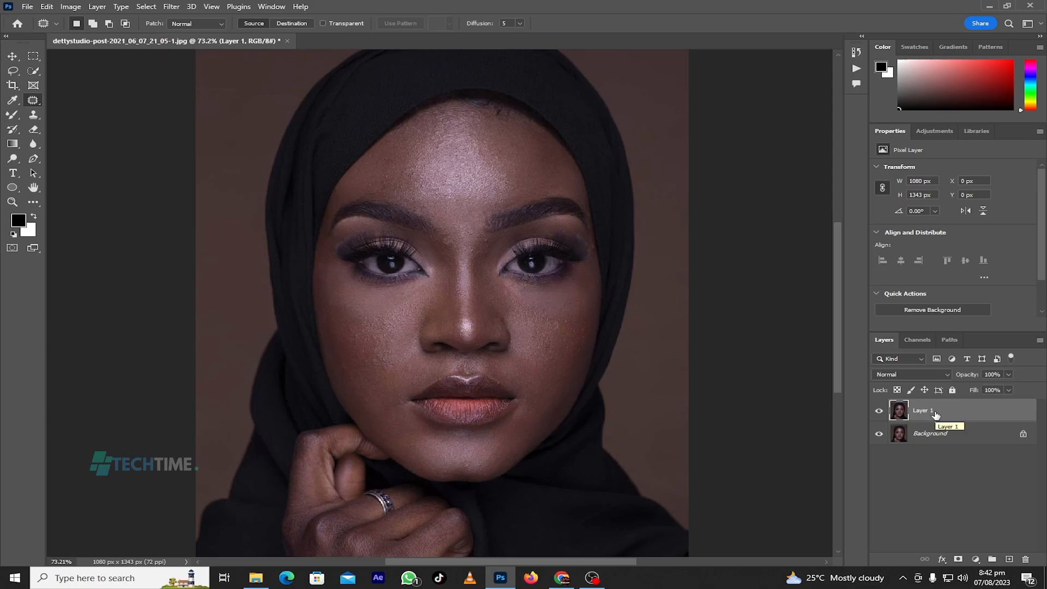
- Duplicate the retouched layer, naming the upper copy "high freq" and the lower layer "low freq"
{"action": "key", "text": "ctrl+j"}
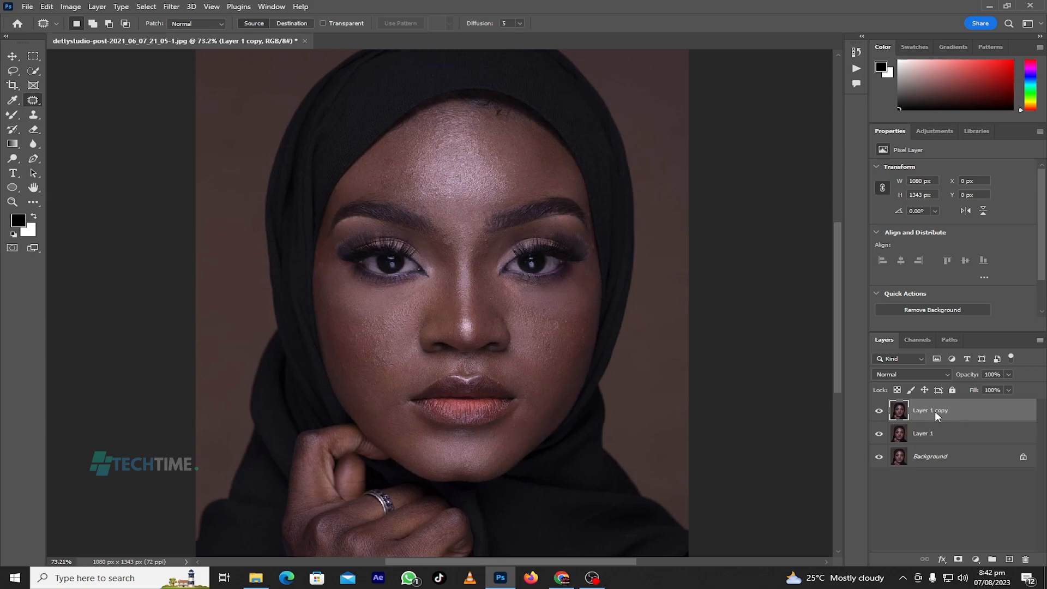
{"action": "double_click", "coordinate": [935, 412]}
{"action": "type", "text": "high freq"}
{"action": "key", "text": "Return"}
{"action": "double_click", "coordinate": [926, 433]}
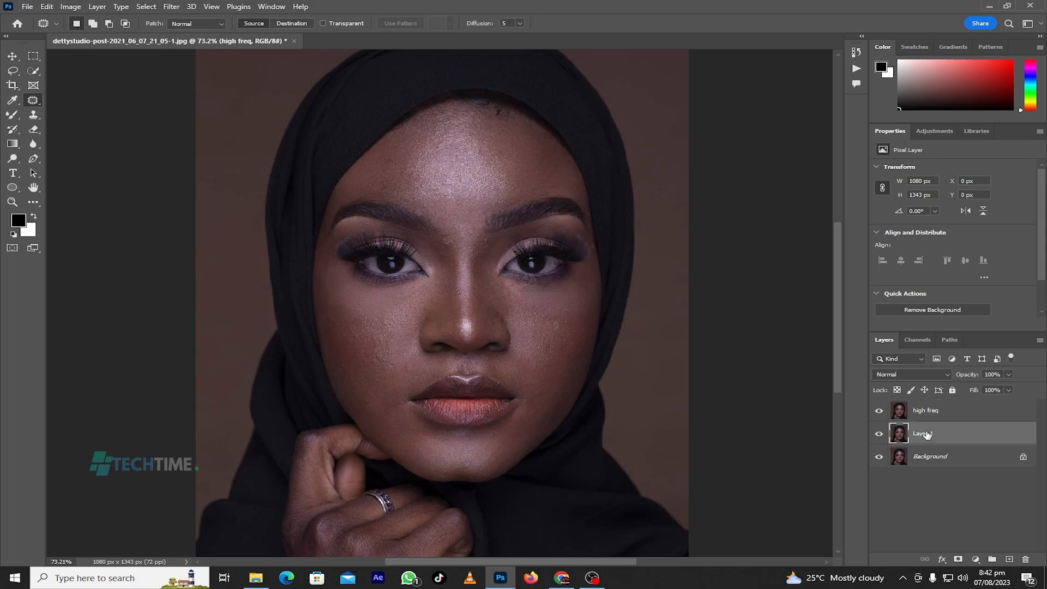
{"action": "type", "text": "low freq"}
{"action": "key", "text": "Return"}
- Hide the high freq layer and apply a Gaussian Blur with a 7 pixel radius to the low freq layer
{"action": "left_click", "coordinate": [879, 415]}
{"action": "left_click", "coordinate": [169, 7]}
{"action": "mouse_move", "coordinate": [192, 156]}
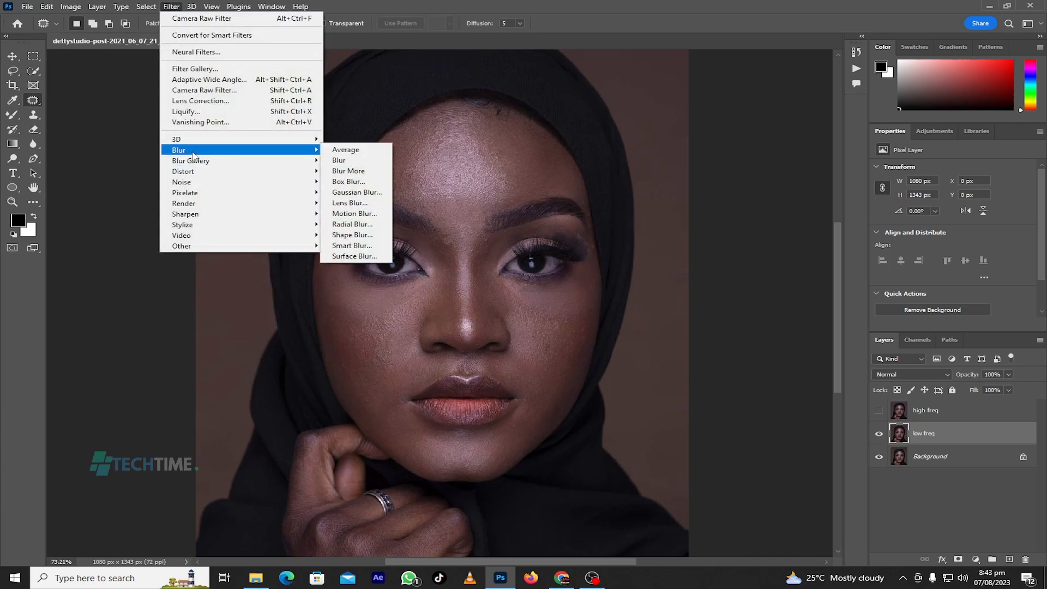
{"action": "left_click", "coordinate": [357, 193]}
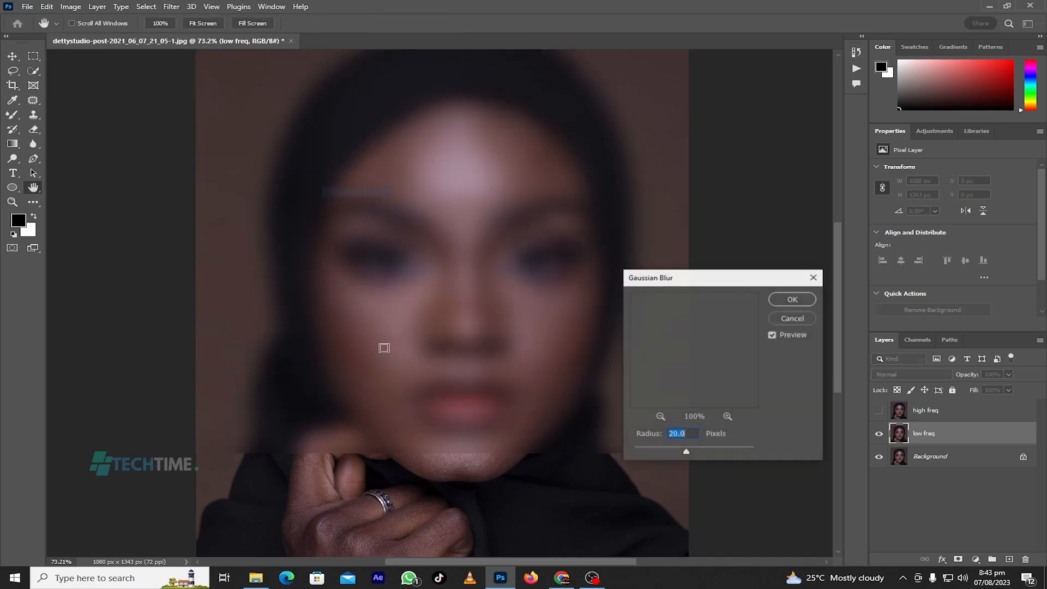
{"action": "left_click_drag", "start_coordinate": [686, 454], "coordinate": [633, 453]}
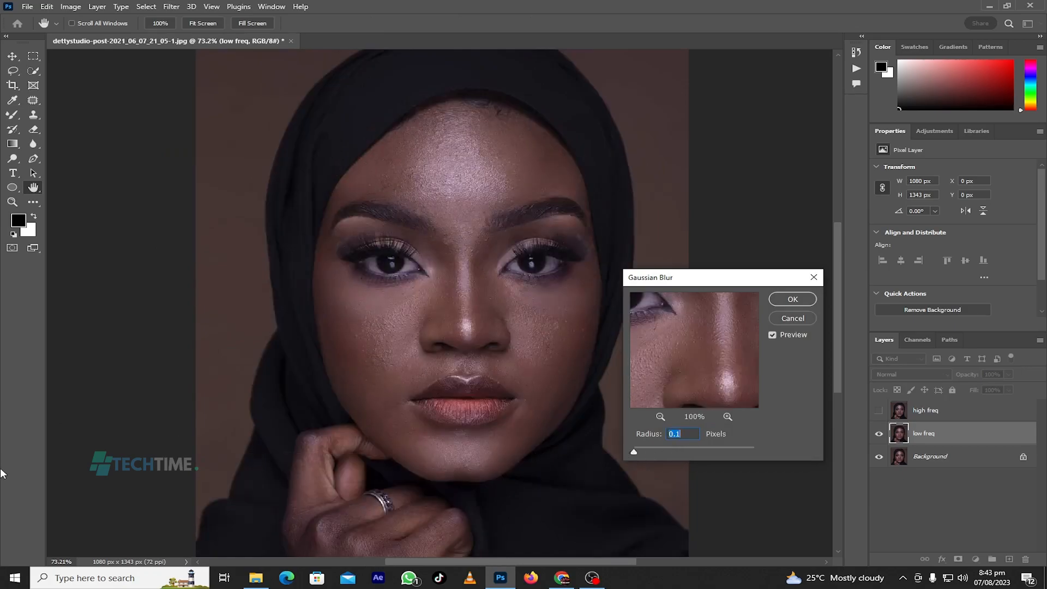
{"action": "left_click_drag", "start_coordinate": [696, 344], "coordinate": [669, 452]}
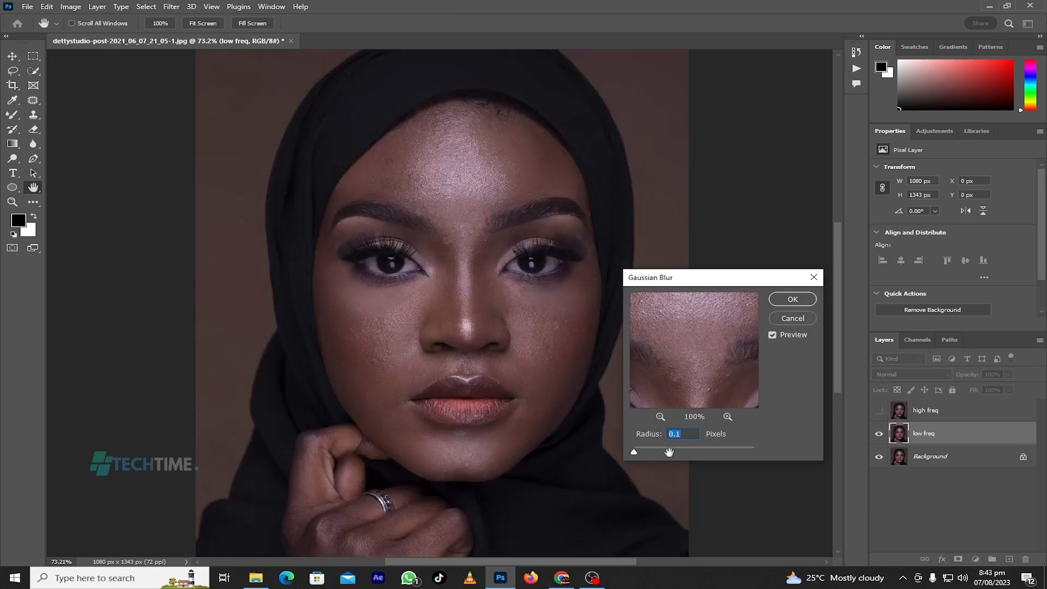
{"action": "left_click_drag", "start_coordinate": [693, 350], "coordinate": [696, 419]}
{"action": "mouse_move", "coordinate": [676, 346]}
{"action": "left_mouse_down"}
{"action": "mouse_move", "coordinate": [716, 355]}
{"action": "mouse_move", "coordinate": [710, 330]}
{"action": "mouse_move", "coordinate": [683, 345]}
{"action": "left_mouse_up"}
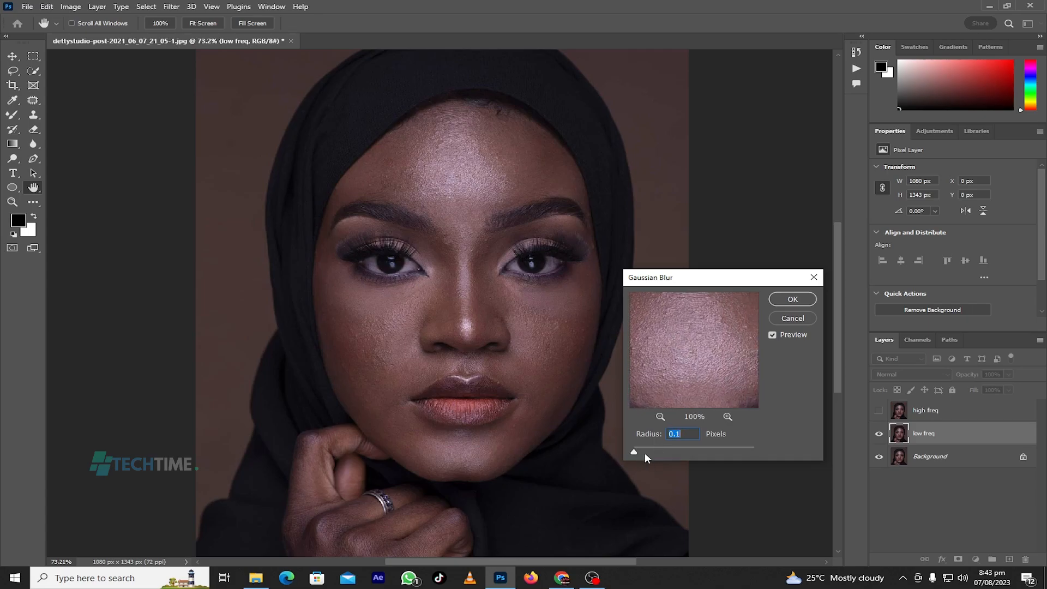
{"action": "left_click_drag", "start_coordinate": [659, 362], "coordinate": [692, 369]}
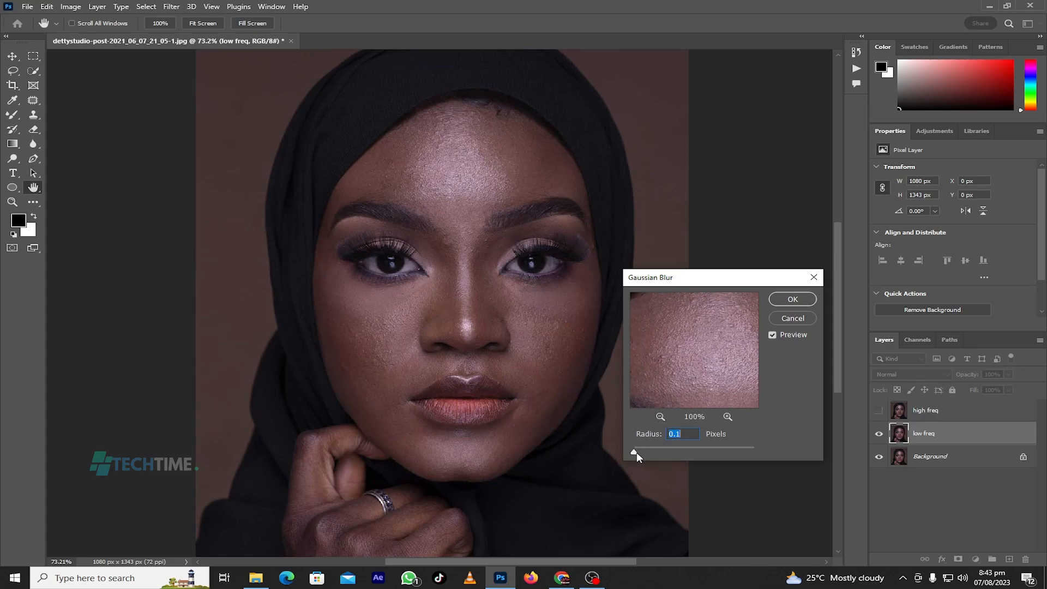
{"action": "left_click_drag", "start_coordinate": [636, 453], "coordinate": [671, 455]}
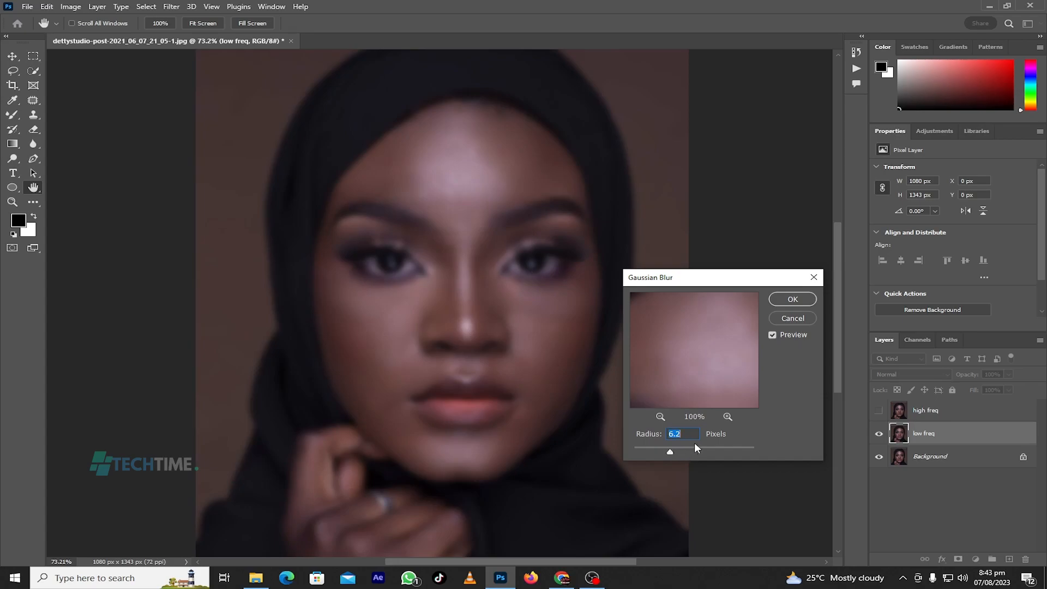
{"action": "type", "text": "7"}
{"action": "left_click", "coordinate": [785, 301]}
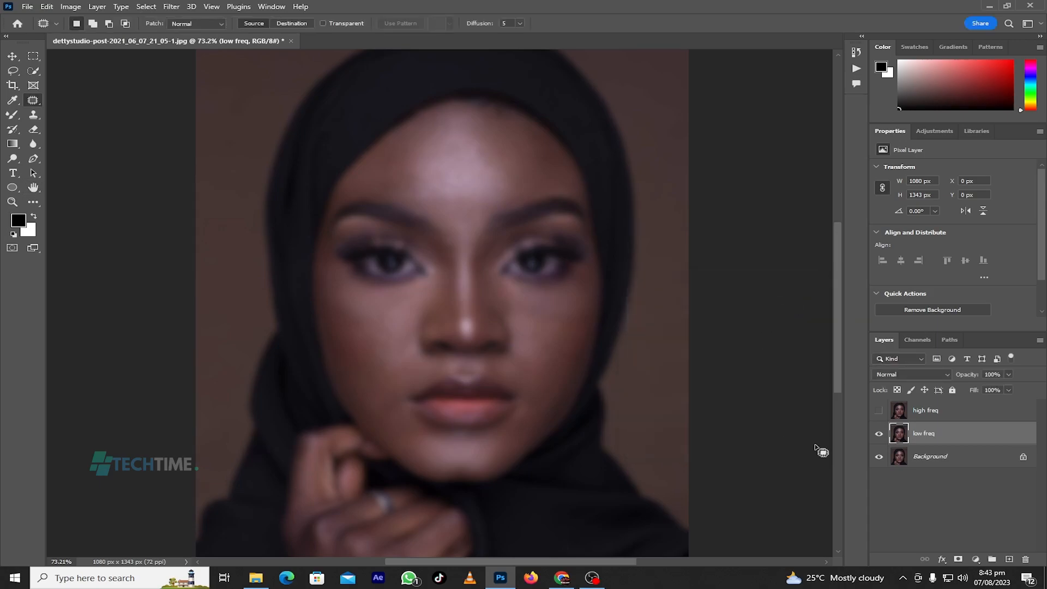
- Show the high freq layer and use Apply Image on it with low freq as the source layer and Subtract blending
{"action": "left_click", "coordinate": [927, 412]}
{"action": "left_click", "coordinate": [879, 410]}
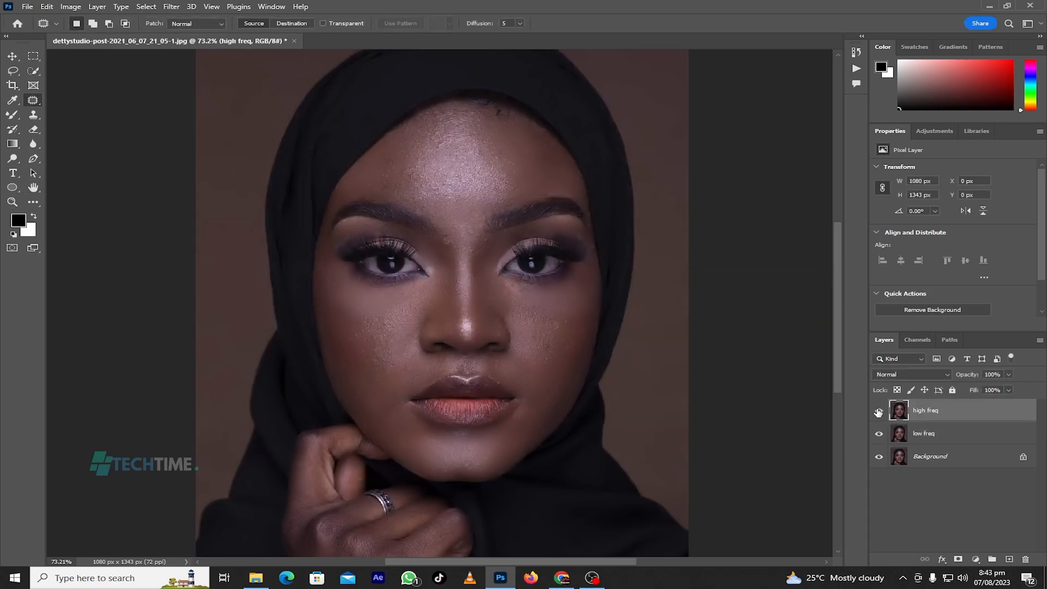
{"action": "left_click", "coordinate": [70, 6]}
{"action": "left_click", "coordinate": [90, 171]}
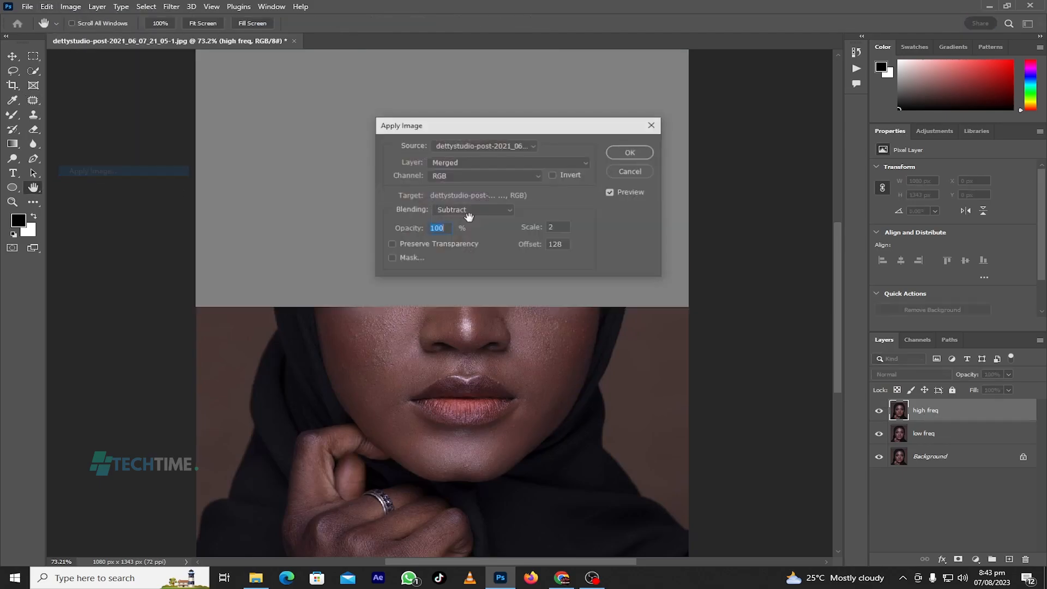
{"action": "left_click", "coordinate": [491, 162]}
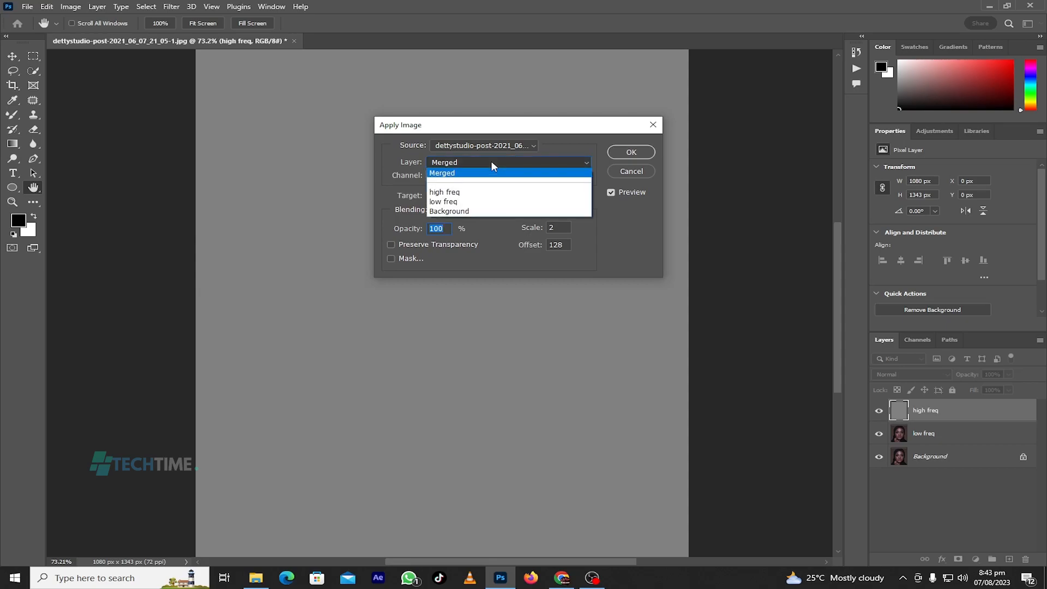
{"action": "left_click", "coordinate": [462, 201]}
{"action": "left_click", "coordinate": [499, 210]}
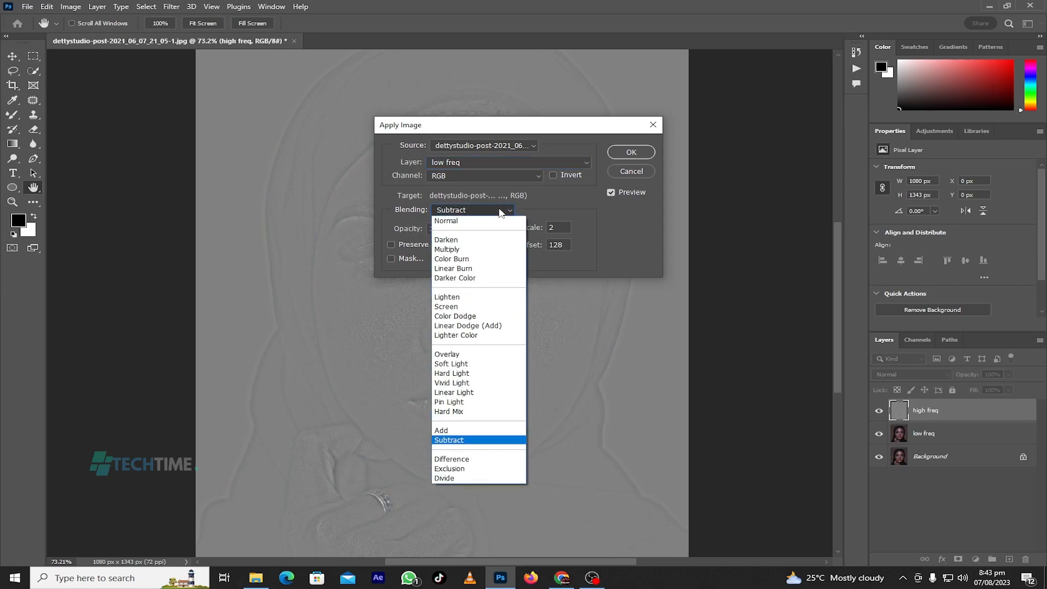
{"action": "left_click", "coordinate": [461, 438]}
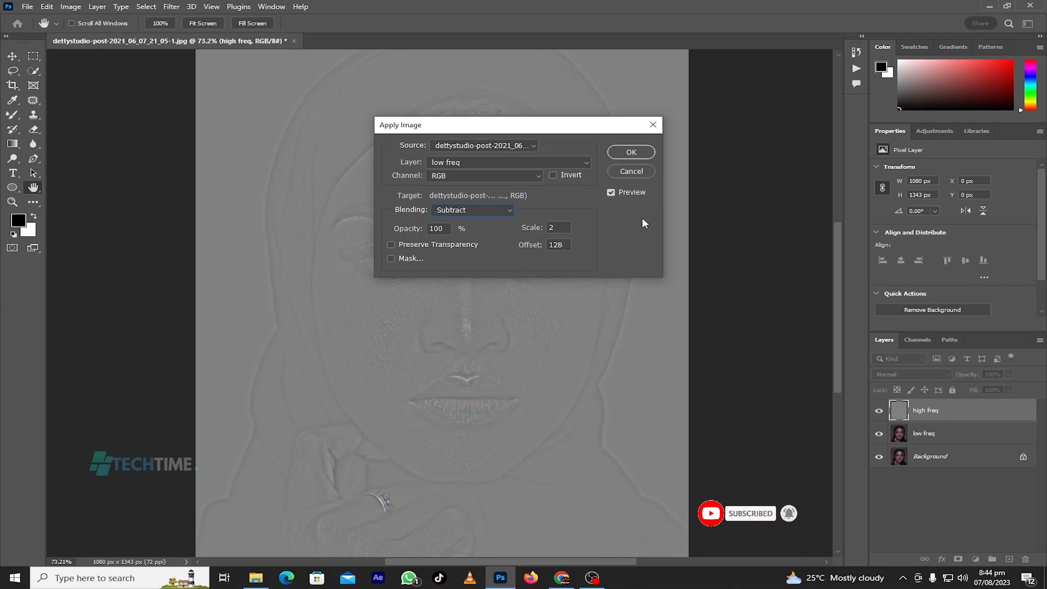
{"action": "left_click", "coordinate": [631, 152]}
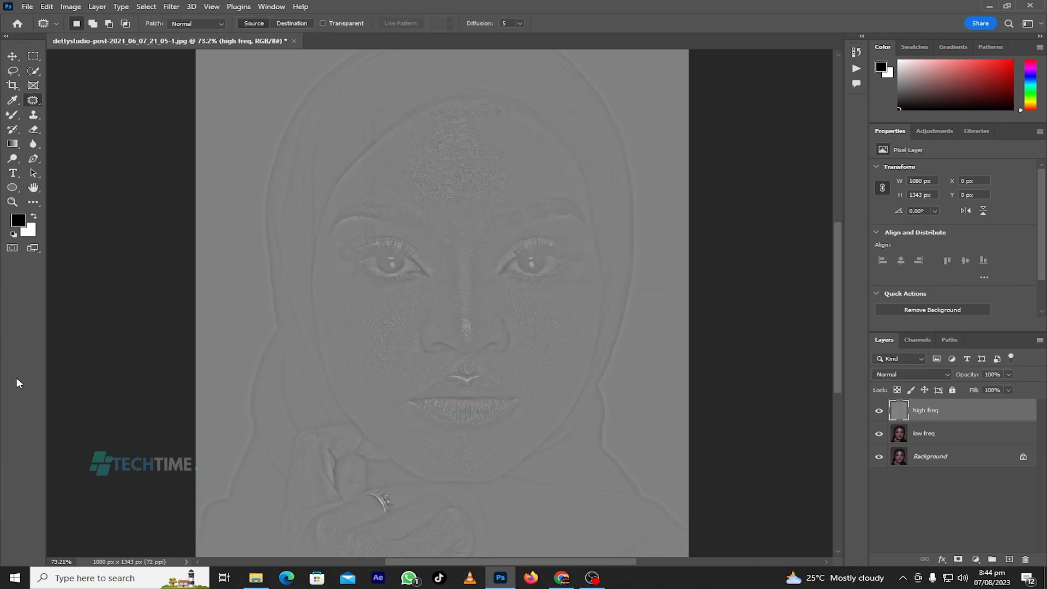
- Set the high freq layer's blend mode to Linear Light and group it with low freq under the name "skin"
{"action": "left_click", "coordinate": [937, 374]}
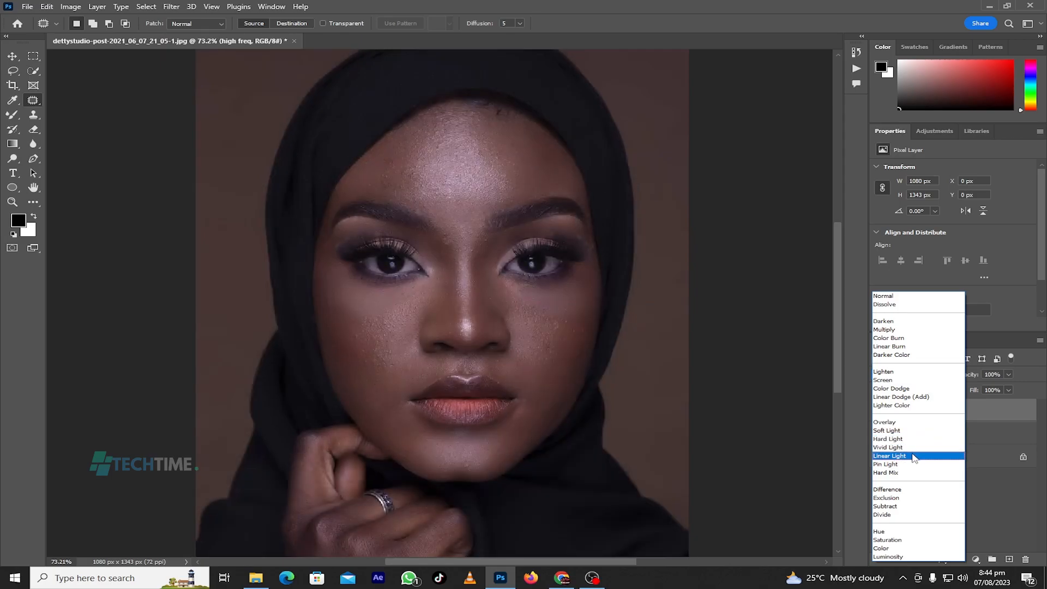
{"action": "left_click", "coordinate": [915, 457]}
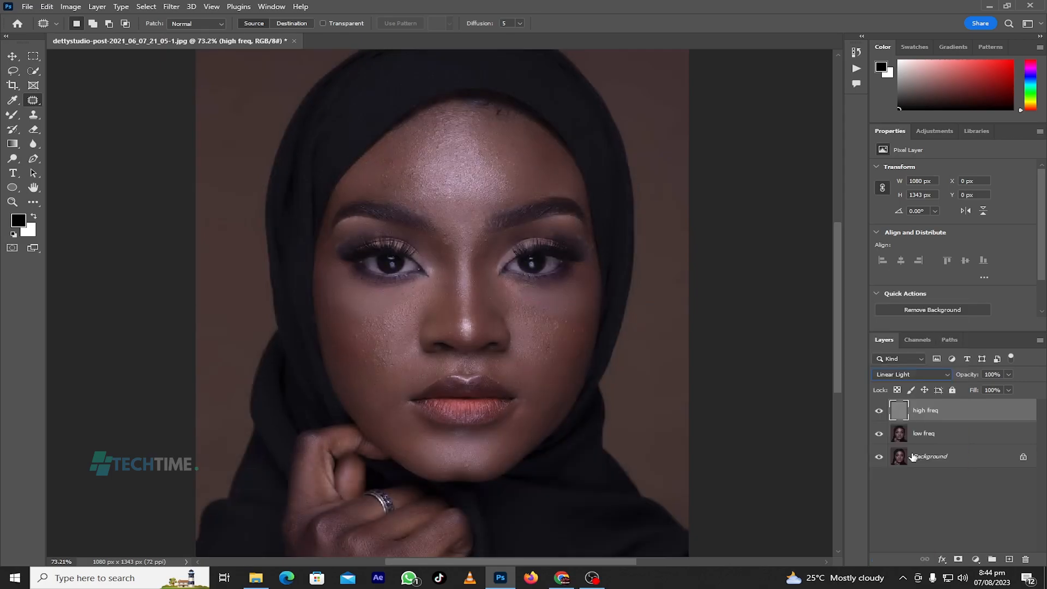
{"action": "left_click", "coordinate": [936, 435], "text": "shift"}
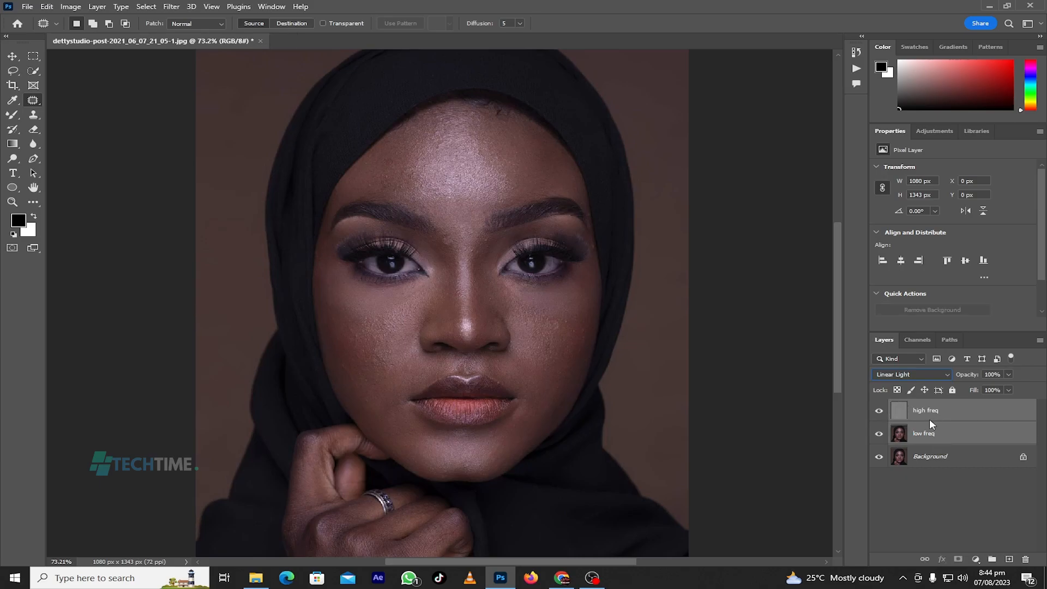
{"action": "right_click", "coordinate": [932, 424]}
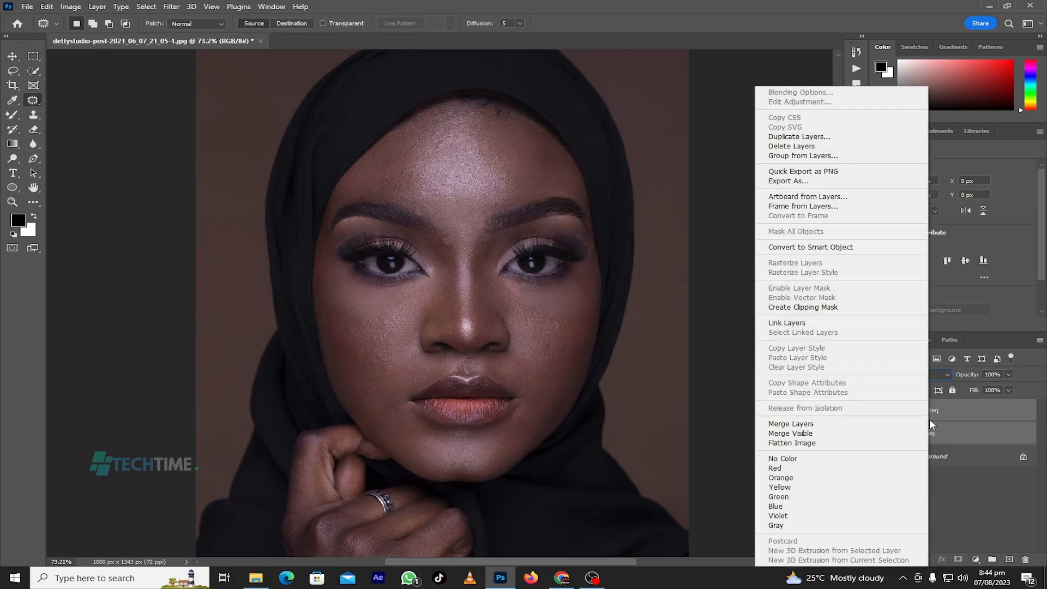
{"action": "left_click", "coordinate": [778, 156]}
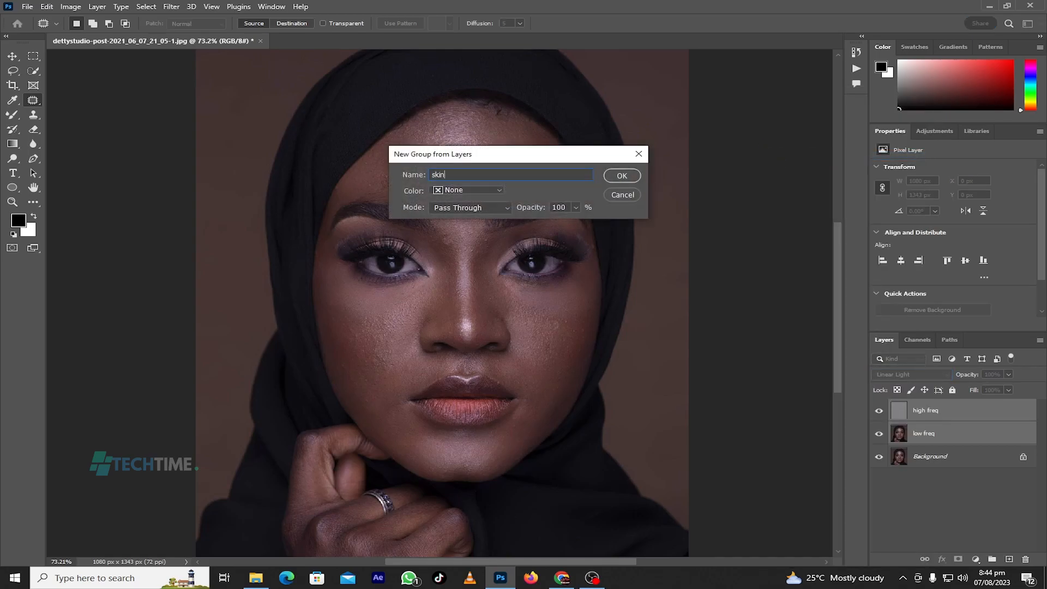
{"action": "key", "text": "Return"}
- Expand the skin group, hide the high freq layer and make the low freq layer active
{"action": "left_click", "coordinate": [893, 406]}
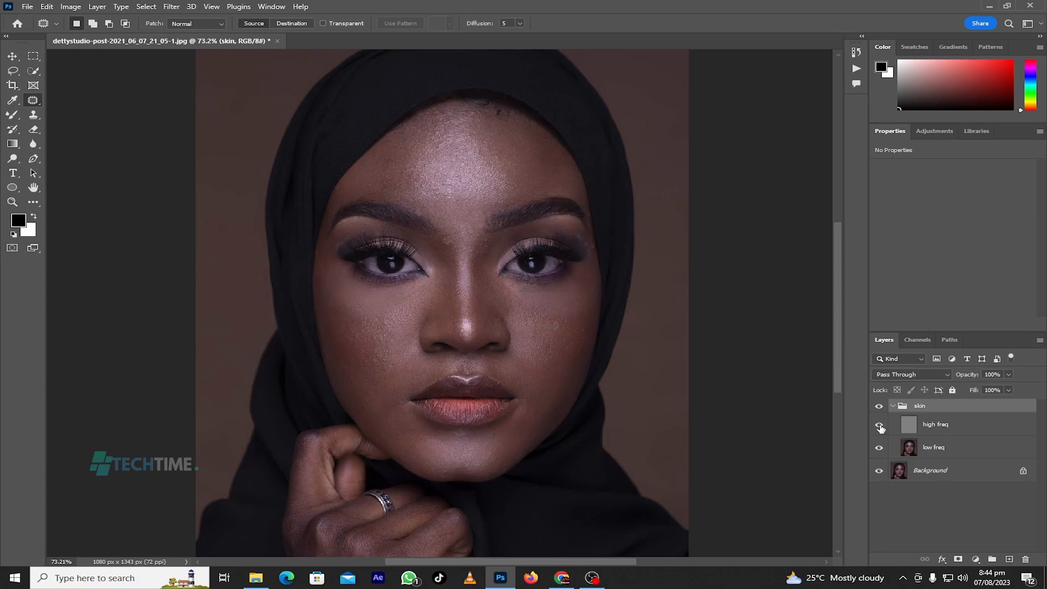
{"action": "left_click", "coordinate": [879, 424]}
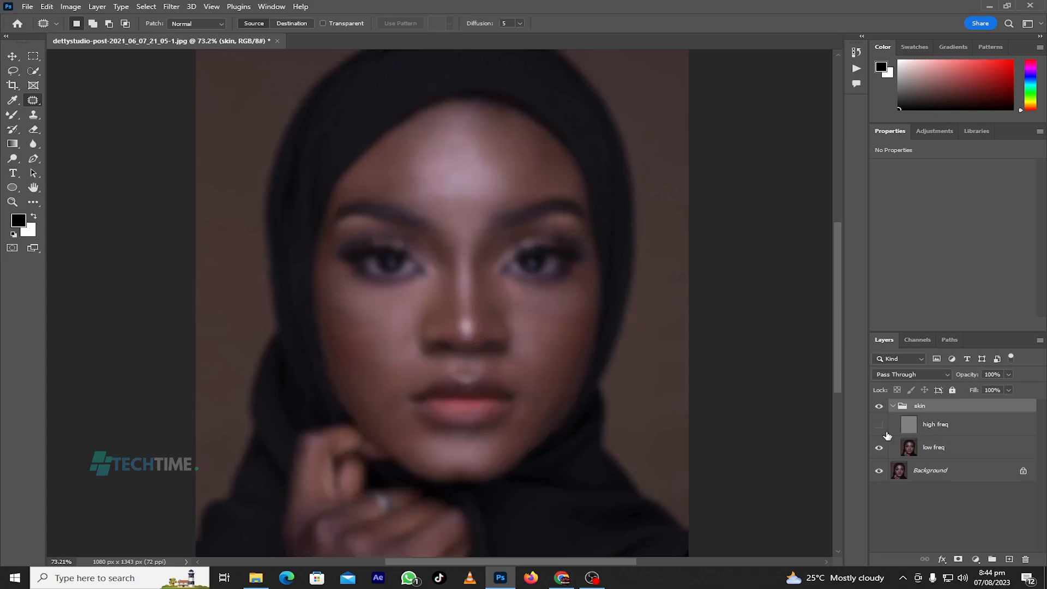
{"action": "left_click", "coordinate": [919, 447]}
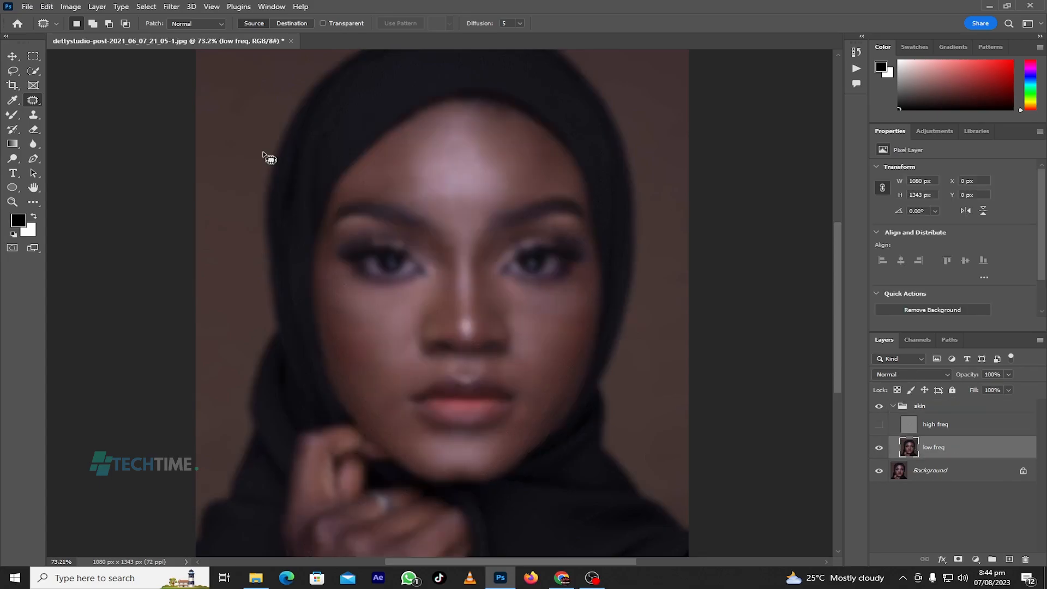
- Smooth the tones of the forehead on the low freq layer with the Mixer Brush tool
{"action": "left_click", "coordinate": [12, 116]}
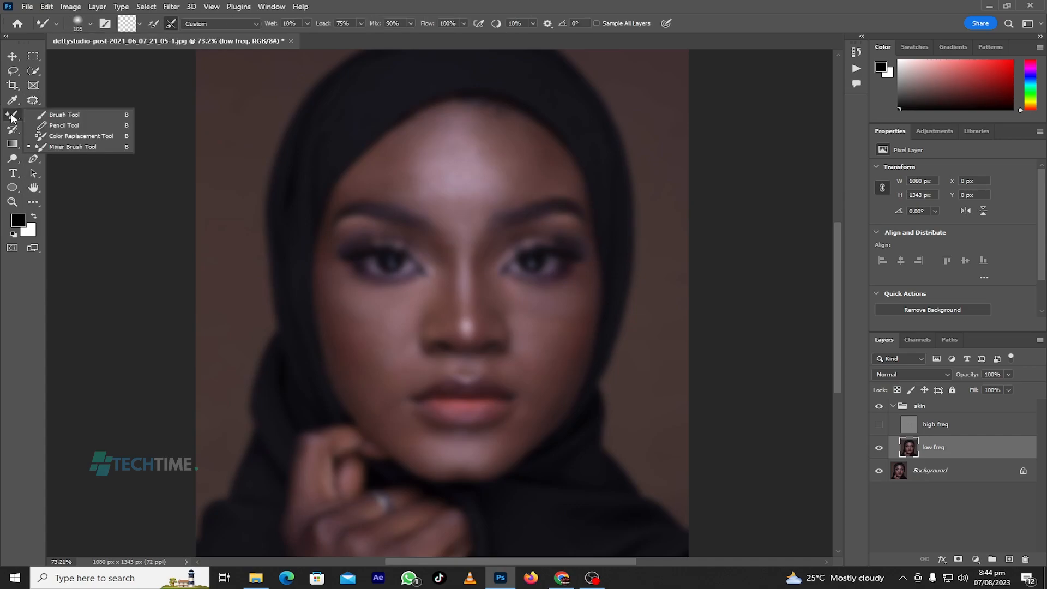
{"action": "left_click", "coordinate": [79, 146]}
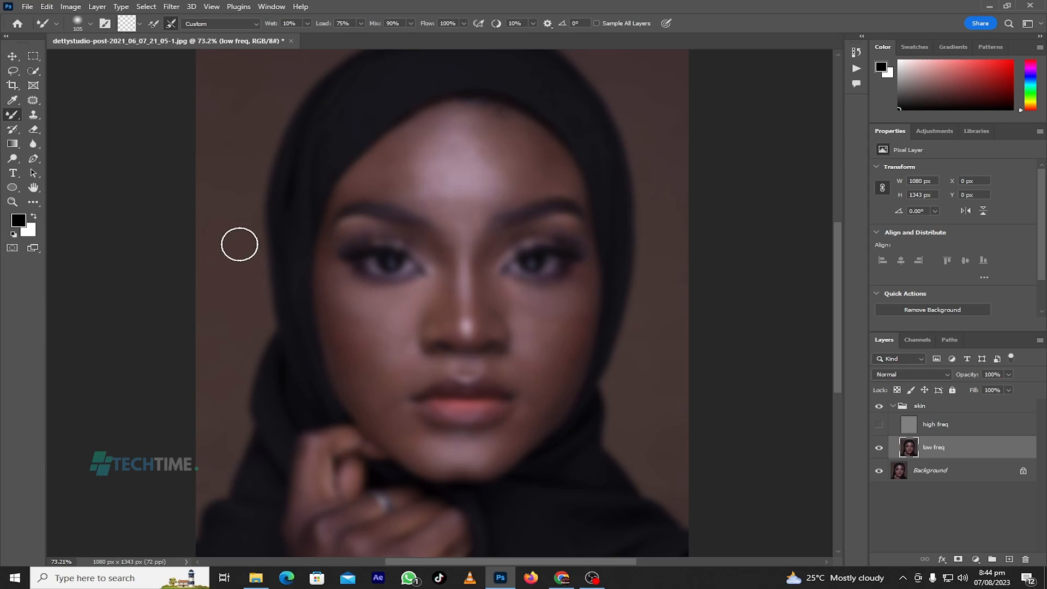
{"action": "left_click", "coordinate": [140, 24]}
{"action": "left_click", "coordinate": [146, 48]}
{"action": "mouse_move", "coordinate": [440, 156]}
{"action": "left_mouse_down"}
{"action": "mouse_move", "coordinate": [456, 124]}
{"action": "mouse_move", "coordinate": [478, 130]}
{"action": "left_mouse_up"}
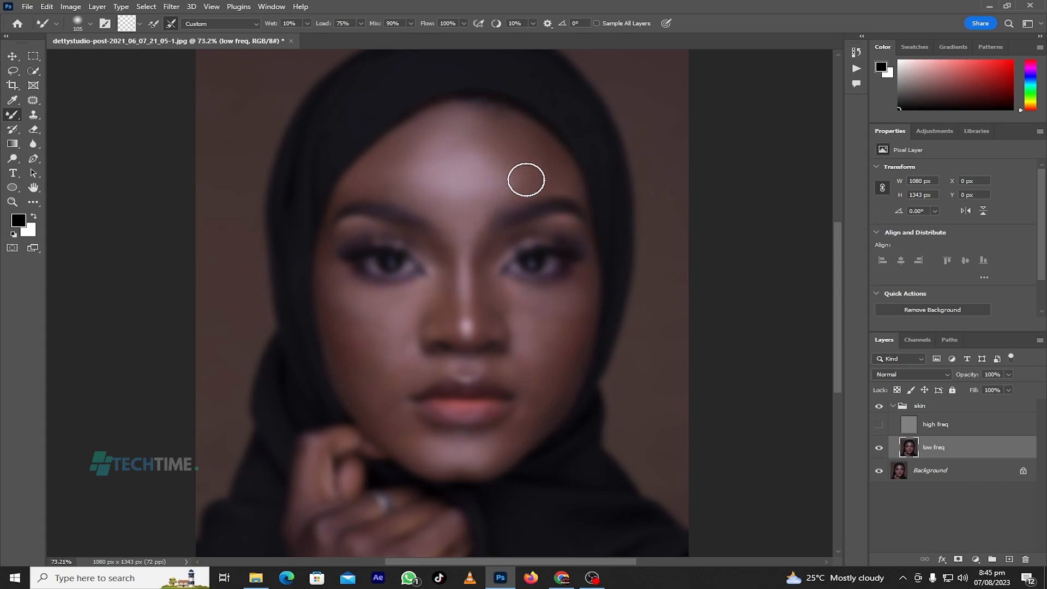
- Toggle the high freq layer's visibility to check the smoothed skin with and without texture
{"action": "left_click", "coordinate": [880, 425]}
{"action": "left_click", "coordinate": [880, 425]}
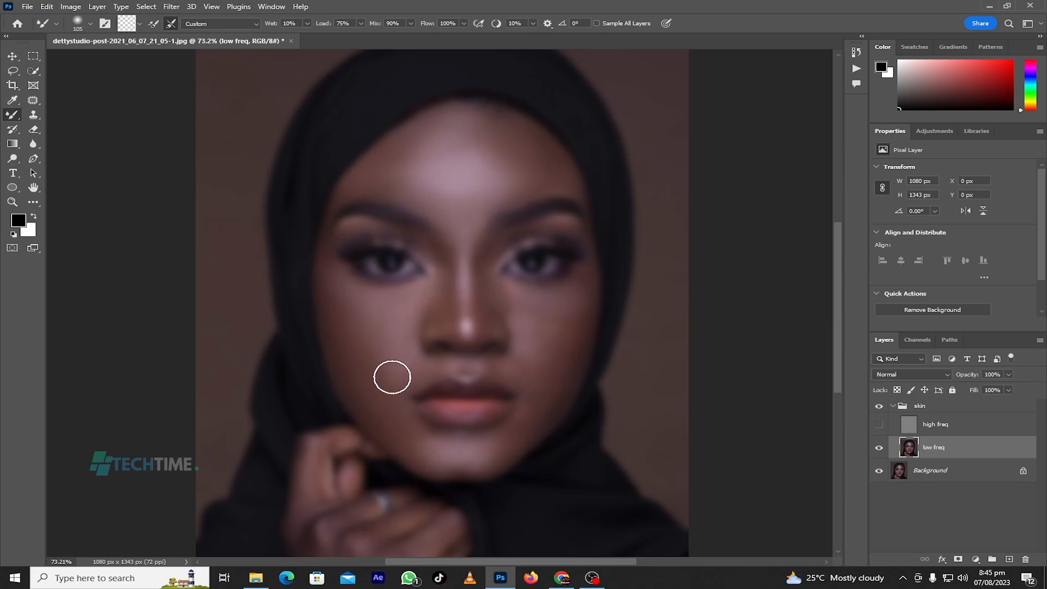
{"action": "left_click", "coordinate": [880, 425]}
{"action": "left_click", "coordinate": [880, 425]}
{"action": "left_click", "coordinate": [880, 425]}
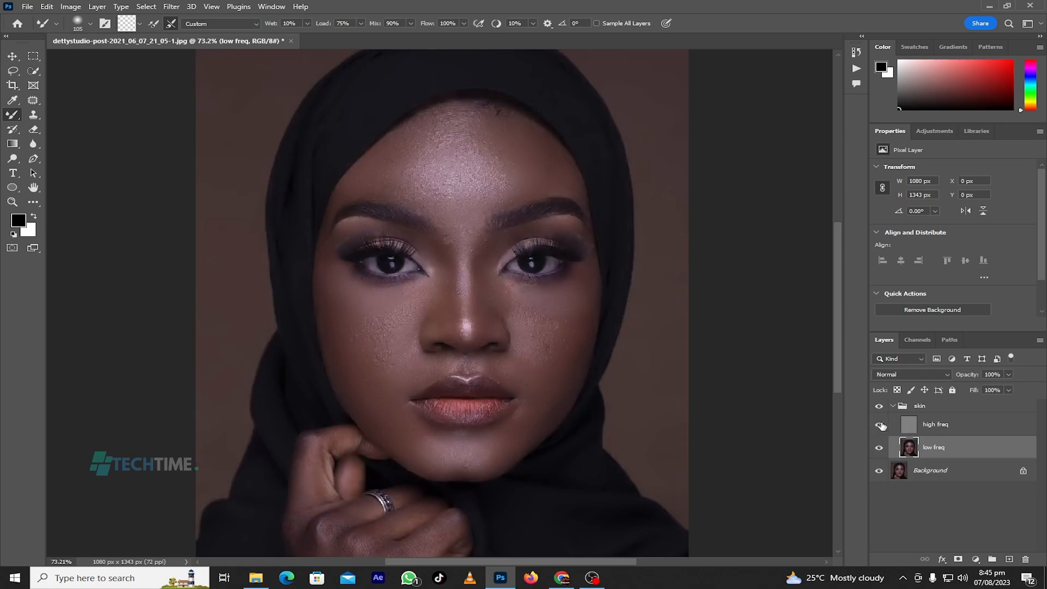
{"action": "left_click", "coordinate": [880, 425]}
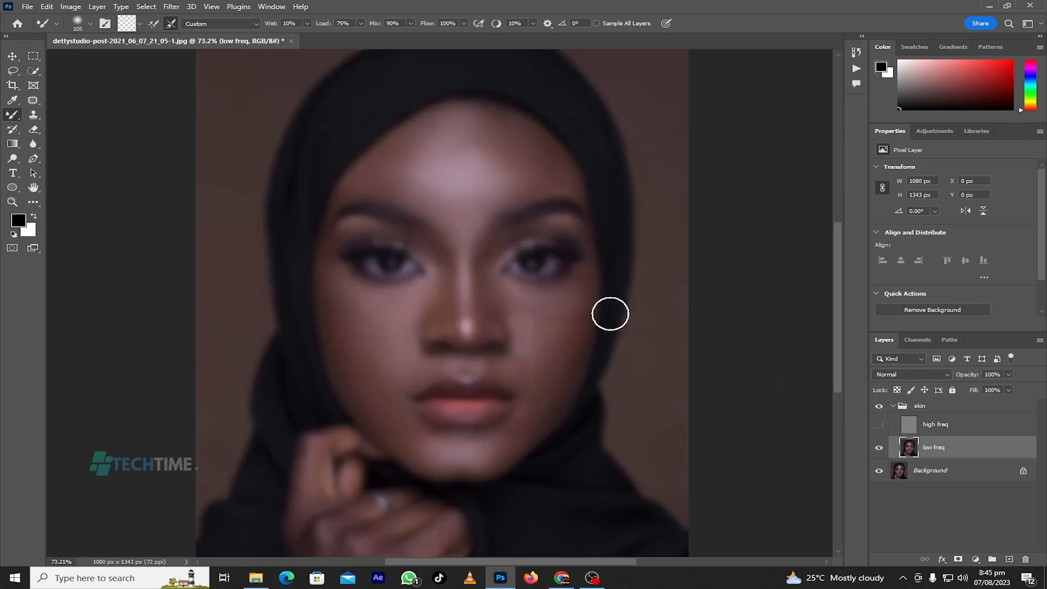
- Set the Mixer Brush size to 64 px and smooth the skin tones of both cheeks on the low freq layer
{"action": "left_click", "coordinate": [91, 24]}
{"action": "left_click", "coordinate": [95, 56]}
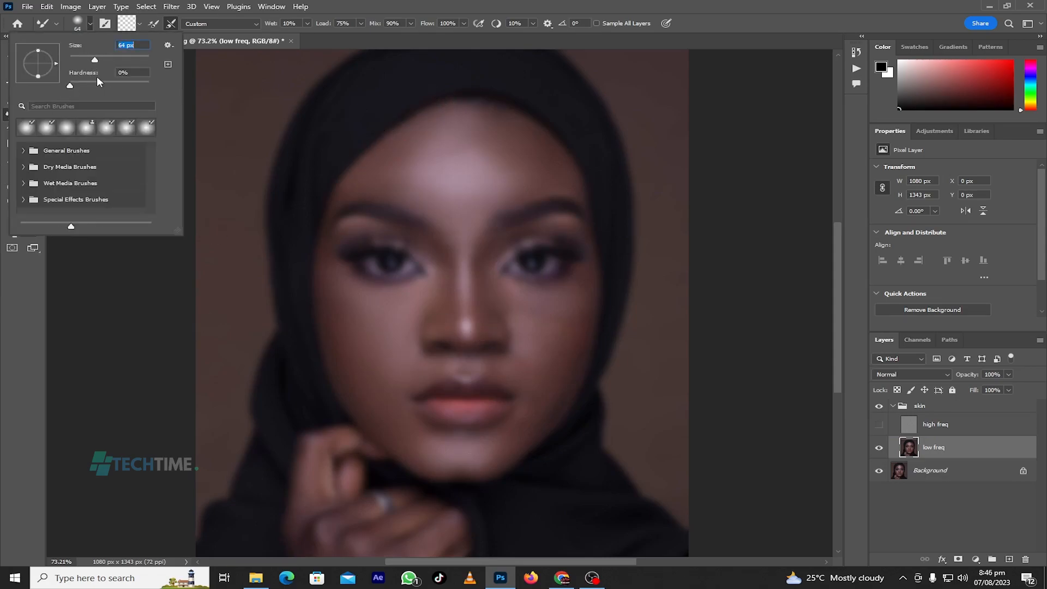
{"action": "mouse_move", "coordinate": [511, 284]}
{"action": "left_mouse_down"}
{"action": "mouse_move", "coordinate": [554, 296]}
{"action": "mouse_move", "coordinate": [580, 285]}
{"action": "mouse_move", "coordinate": [575, 298]}
{"action": "mouse_move", "coordinate": [515, 299]}
{"action": "mouse_move", "coordinate": [559, 312]}
{"action": "mouse_move", "coordinate": [540, 357]}
{"action": "left_mouse_up"}
{"action": "left_click_drag", "start_coordinate": [566, 305], "coordinate": [545, 343]}
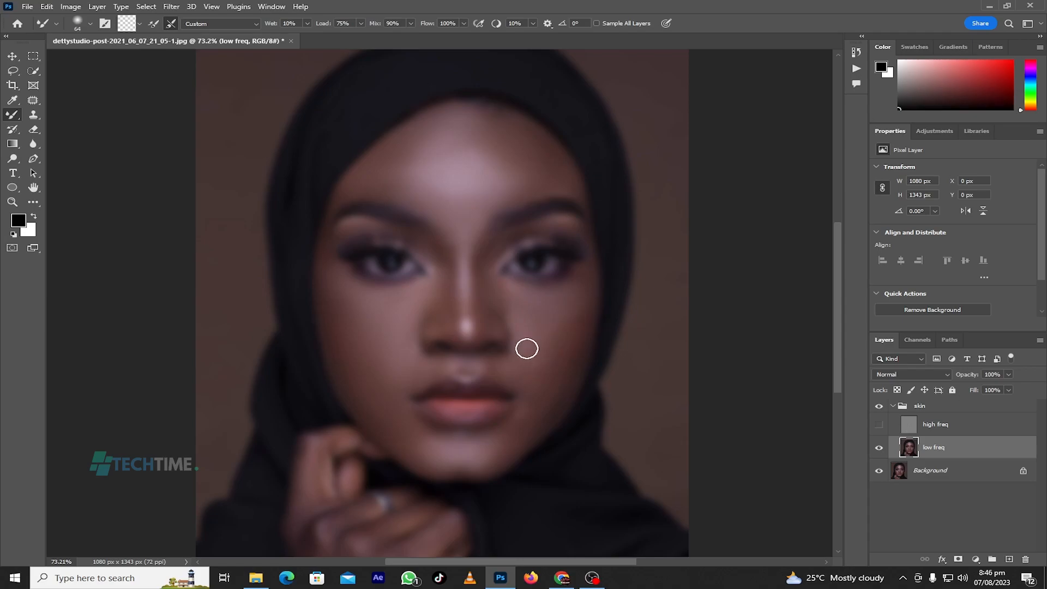
{"action": "mouse_move", "coordinate": [516, 294]}
{"action": "left_mouse_down"}
{"action": "mouse_move", "coordinate": [543, 318]}
{"action": "mouse_move", "coordinate": [508, 292]}
{"action": "mouse_move", "coordinate": [572, 288]}
{"action": "mouse_move", "coordinate": [583, 276]}
{"action": "mouse_move", "coordinate": [546, 410]}
{"action": "mouse_move", "coordinate": [555, 397]}
{"action": "mouse_move", "coordinate": [570, 342]}
{"action": "mouse_move", "coordinate": [570, 368]}
{"action": "mouse_move", "coordinate": [538, 419]}
{"action": "mouse_move", "coordinate": [522, 371]}
{"action": "mouse_move", "coordinate": [501, 366]}
{"action": "mouse_move", "coordinate": [522, 385]}
{"action": "mouse_move", "coordinate": [514, 439]}
{"action": "mouse_move", "coordinate": [536, 421]}
{"action": "mouse_move", "coordinate": [486, 461]}
{"action": "mouse_move", "coordinate": [425, 456]}
{"action": "mouse_move", "coordinate": [497, 440]}
{"action": "mouse_move", "coordinate": [436, 444]}
{"action": "mouse_move", "coordinate": [493, 452]}
{"action": "mouse_move", "coordinate": [538, 427]}
{"action": "mouse_move", "coordinate": [579, 332]}
{"action": "mouse_move", "coordinate": [544, 418]}
{"action": "mouse_move", "coordinate": [566, 390]}
{"action": "mouse_move", "coordinate": [577, 352]}
{"action": "mouse_move", "coordinate": [533, 431]}
{"action": "mouse_move", "coordinate": [560, 354]}
{"action": "mouse_move", "coordinate": [535, 404]}
{"action": "mouse_move", "coordinate": [504, 364]}
{"action": "mouse_move", "coordinate": [537, 397]}
{"action": "mouse_move", "coordinate": [495, 429]}
{"action": "mouse_move", "coordinate": [425, 391]}
{"action": "mouse_move", "coordinate": [423, 367]}
{"action": "mouse_move", "coordinate": [397, 402]}
{"action": "mouse_move", "coordinate": [402, 433]}
{"action": "mouse_move", "coordinate": [338, 306]}
{"action": "mouse_move", "coordinate": [340, 363]}
{"action": "mouse_move", "coordinate": [355, 389]}
{"action": "mouse_move", "coordinate": [332, 272]}
{"action": "mouse_move", "coordinate": [383, 293]}
{"action": "mouse_move", "coordinate": [433, 283]}
{"action": "mouse_move", "coordinate": [415, 290]}
{"action": "mouse_move", "coordinate": [403, 353]}
{"action": "left_mouse_up"}
{"action": "left_click", "coordinate": [880, 426]}
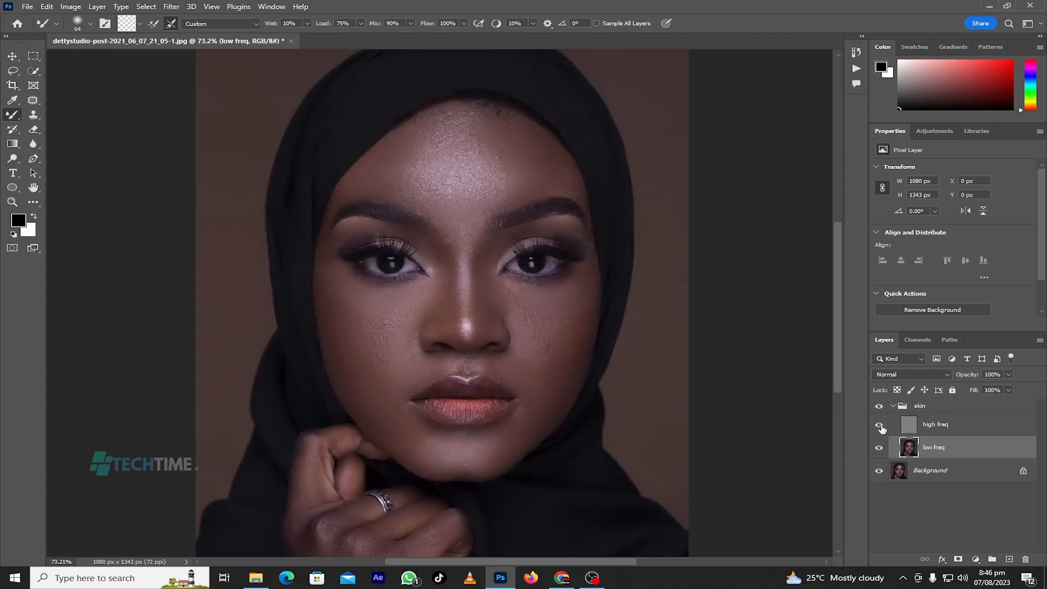
{"action": "left_click", "coordinate": [880, 426]}
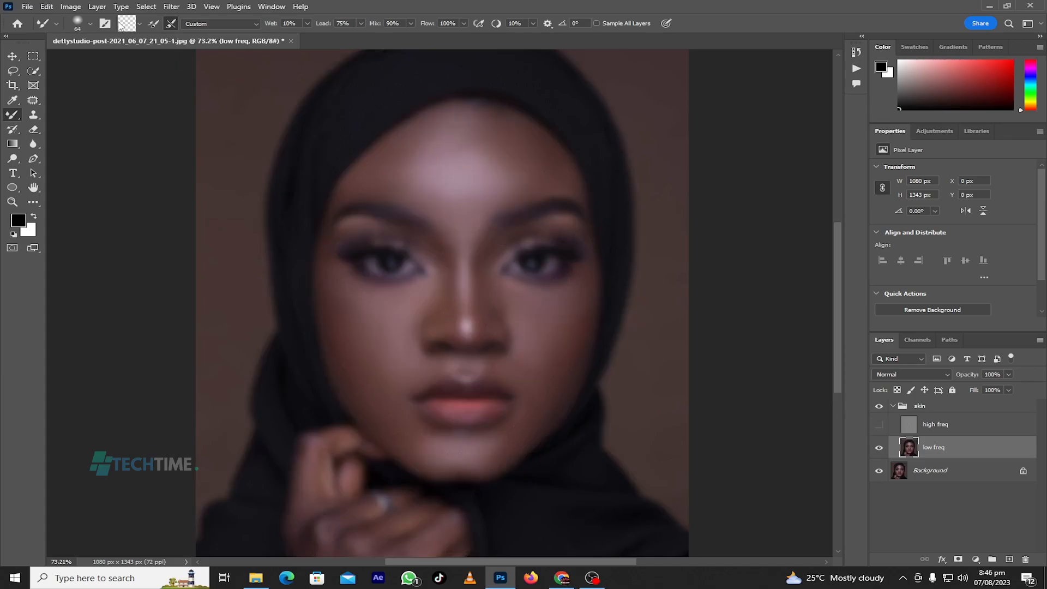
- Enlarge the Mixer Brush to 84 px and continue blending the tones of the nose and lower face on low freq
{"action": "left_click", "coordinate": [85, 25]}
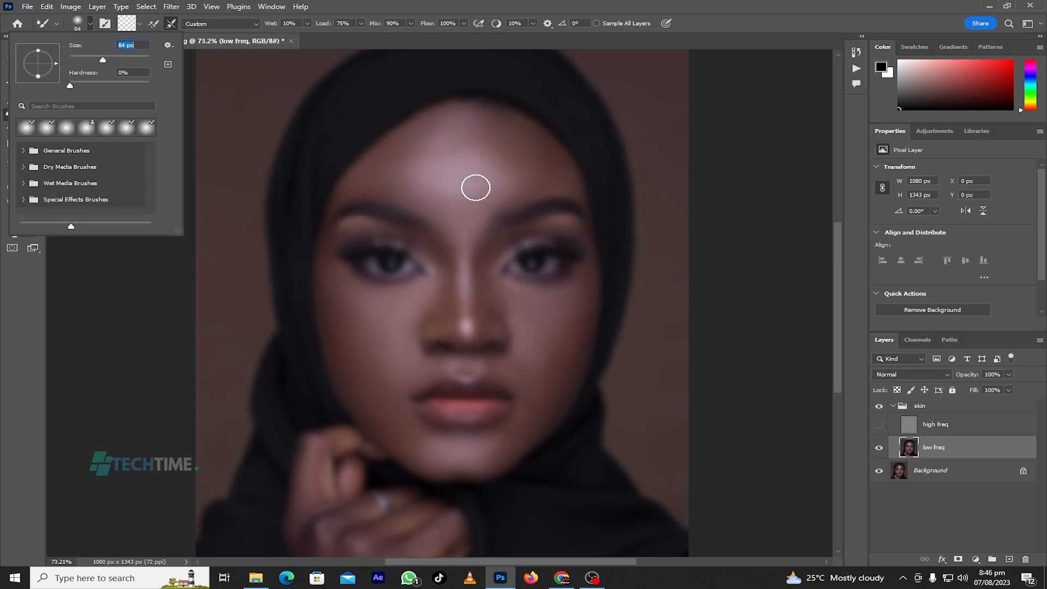
{"action": "key", "text": "Return"}
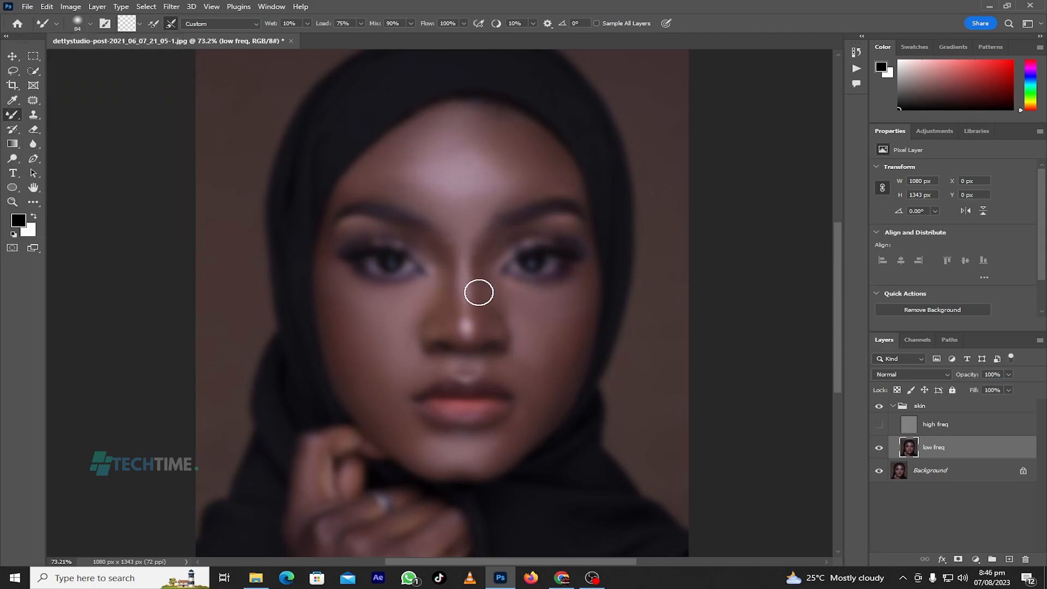
{"action": "scroll", "coordinate": [479, 293], "scroll_direction": "down", "scroll_amount": 1}
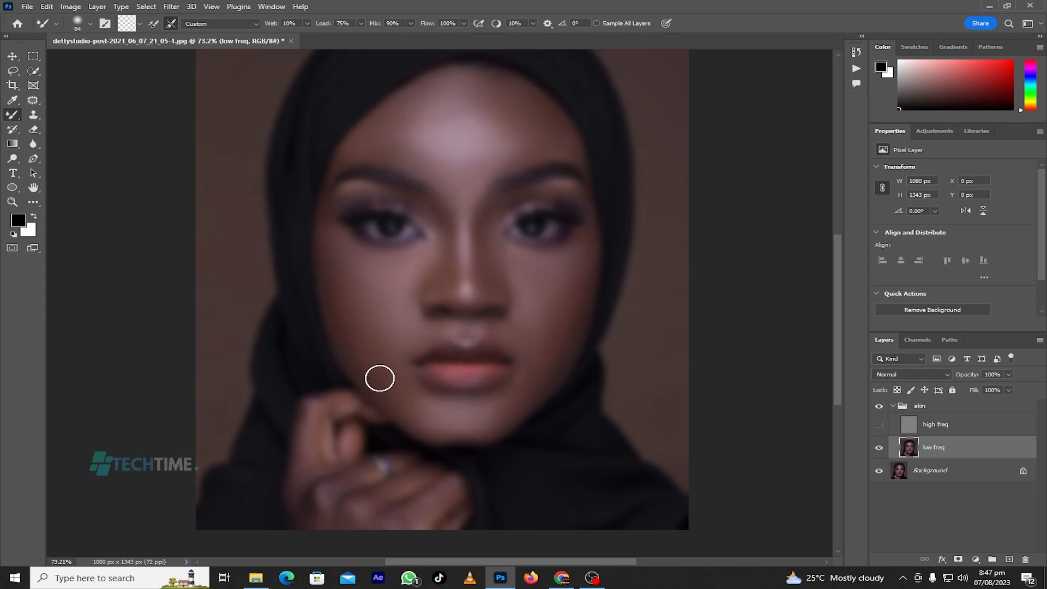
{"action": "scroll", "coordinate": [421, 322], "scroll_direction": "down", "scroll_amount": 4}
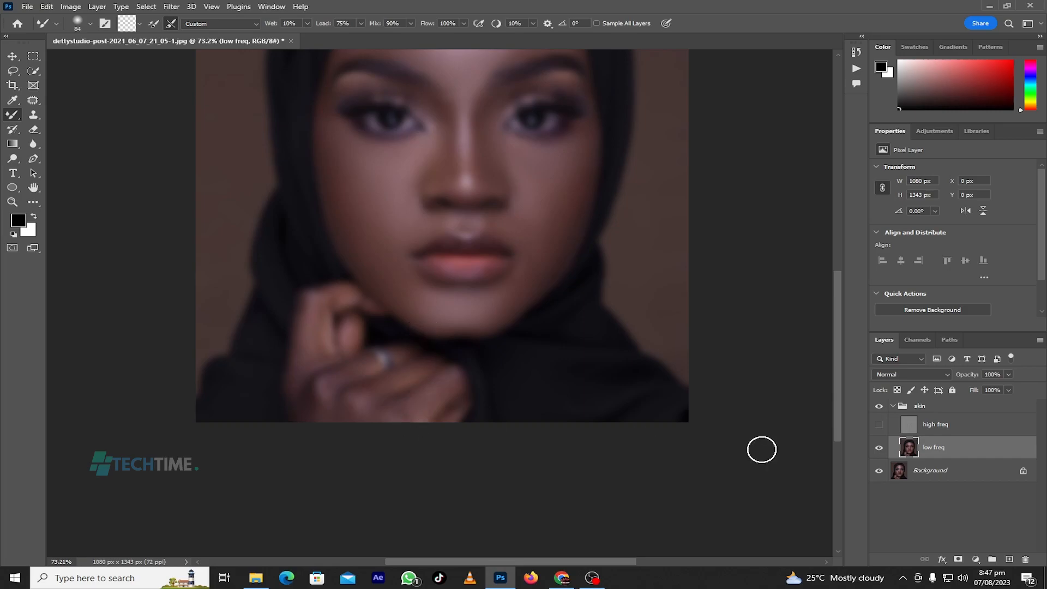
- Show the high freq layer again and toggle the skin group's visibility to compare the face before and after
{"action": "left_click", "coordinate": [878, 406]}
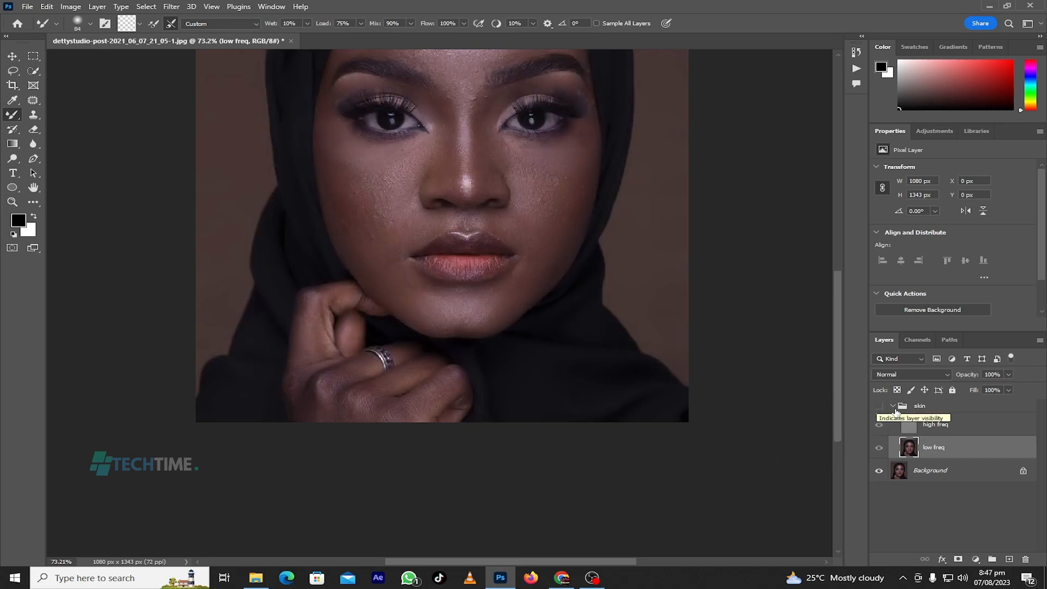
{"action": "scroll", "coordinate": [537, 363], "scroll_direction": "up", "scroll_amount": 4}
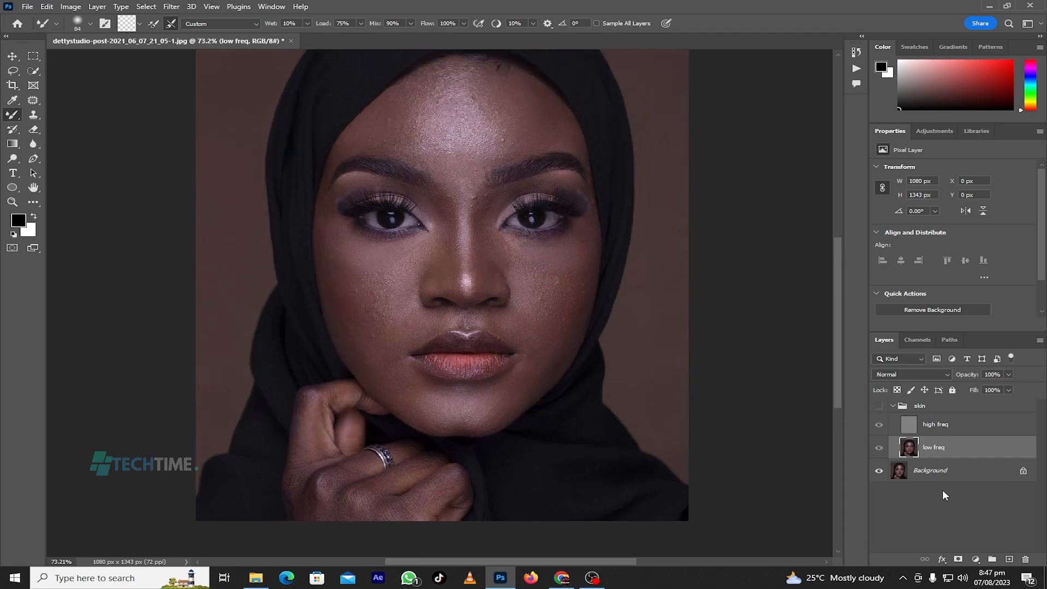
{"action": "left_click", "coordinate": [879, 406]}
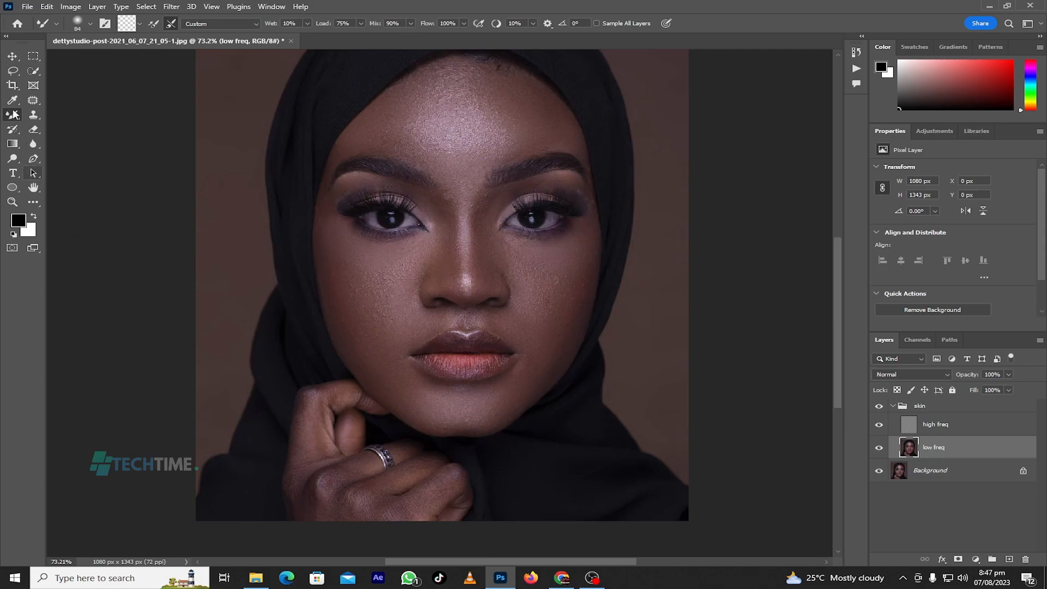
- Outline the forehead down to between the eyebrows with the Lasso tool at a 25 px feather
{"action": "left_click", "coordinate": [13, 71]}
{"action": "left_click", "coordinate": [42, 74]}
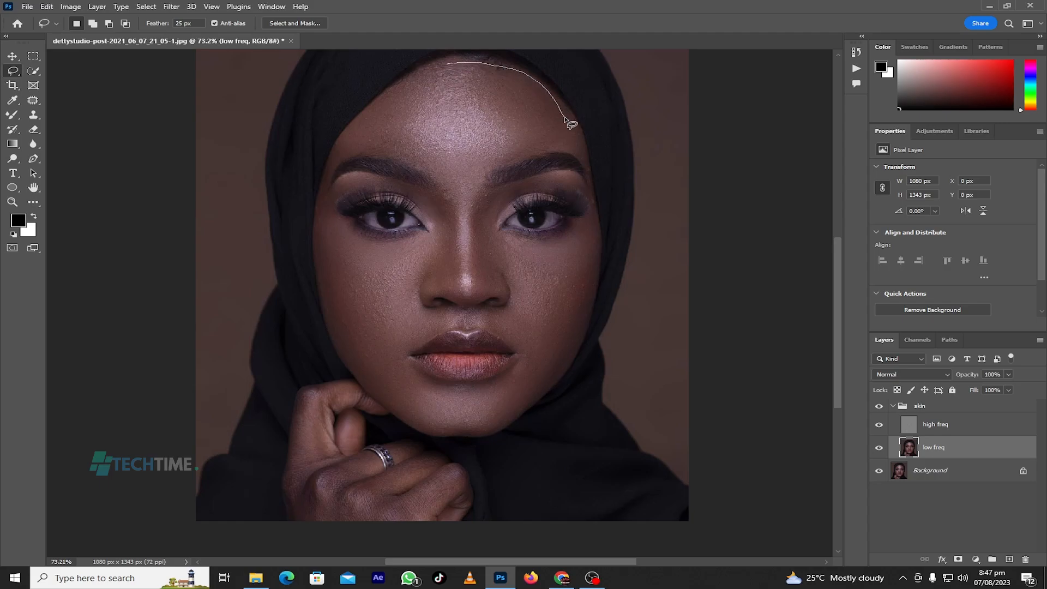
{"action": "mouse_move", "coordinate": [504, 159]}
{"action": "left_mouse_down"}
{"action": "mouse_move", "coordinate": [468, 202]}
{"action": "mouse_move", "coordinate": [402, 155]}
{"action": "mouse_move", "coordinate": [362, 147]}
{"action": "mouse_move", "coordinate": [335, 160]}
{"action": "mouse_move", "coordinate": [368, 114]}
{"action": "left_mouse_up"}
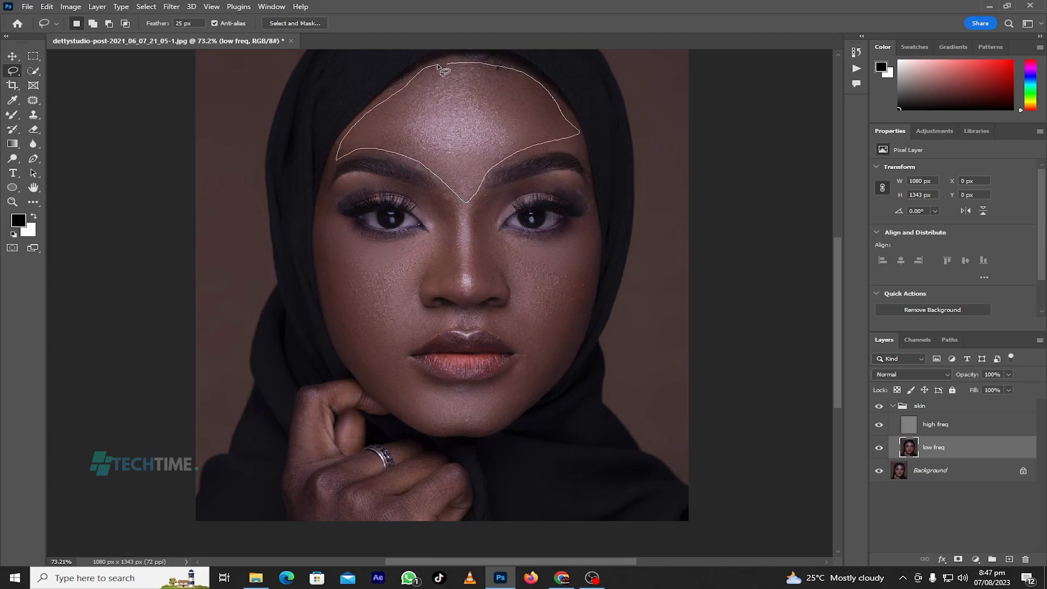
{"action": "left_click_drag", "start_coordinate": [450, 64], "coordinate": [452, 64]}
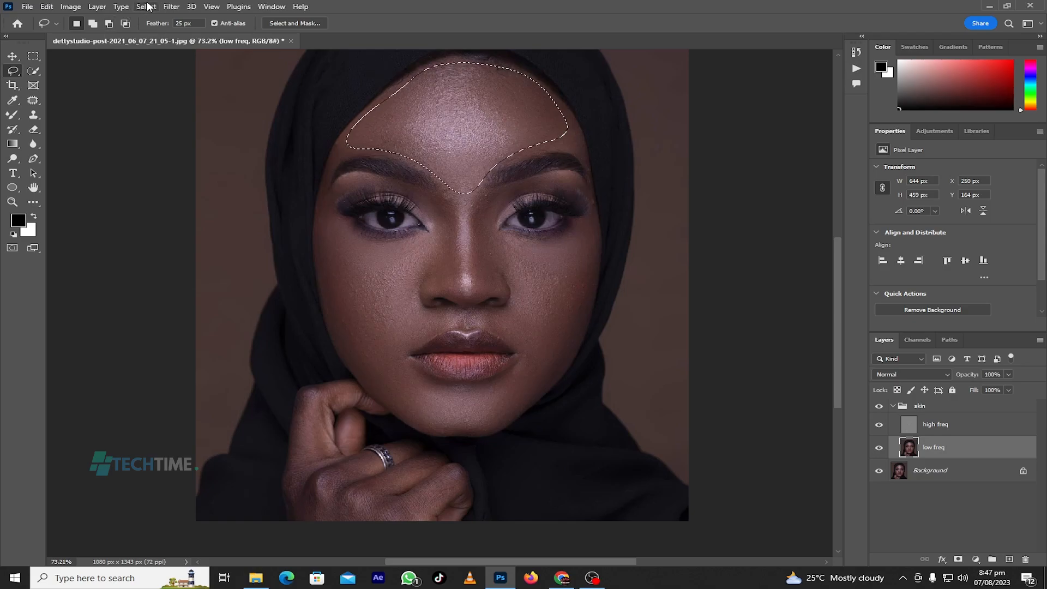
- Apply a Gaussian Blur with a radius of 21 pixels to the forehead selection on the low freq layer
{"action": "left_click", "coordinate": [171, 7]}
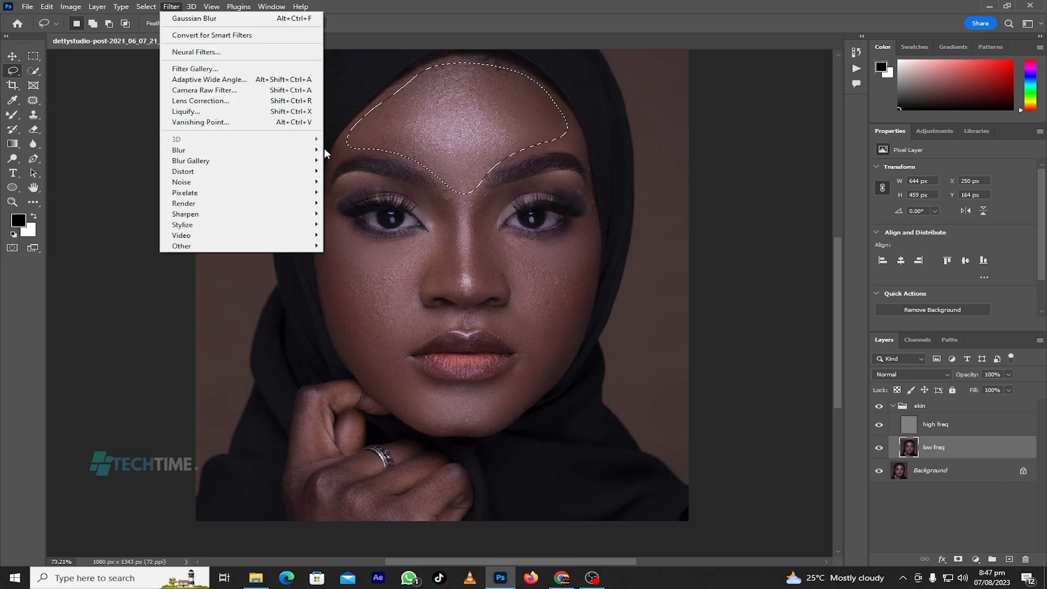
{"action": "mouse_move", "coordinate": [328, 150]}
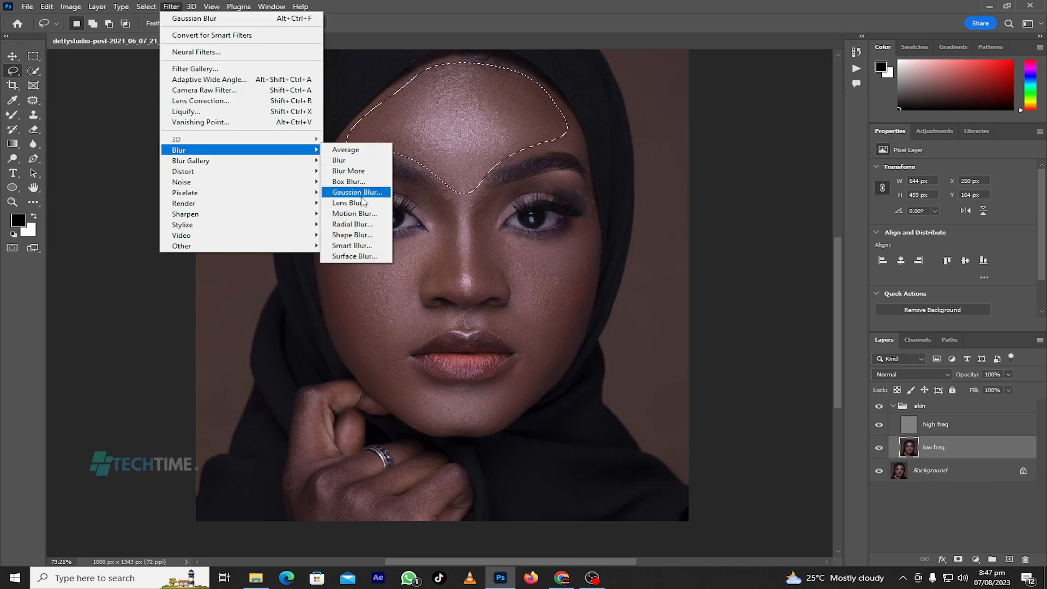
{"action": "left_click", "coordinate": [358, 192]}
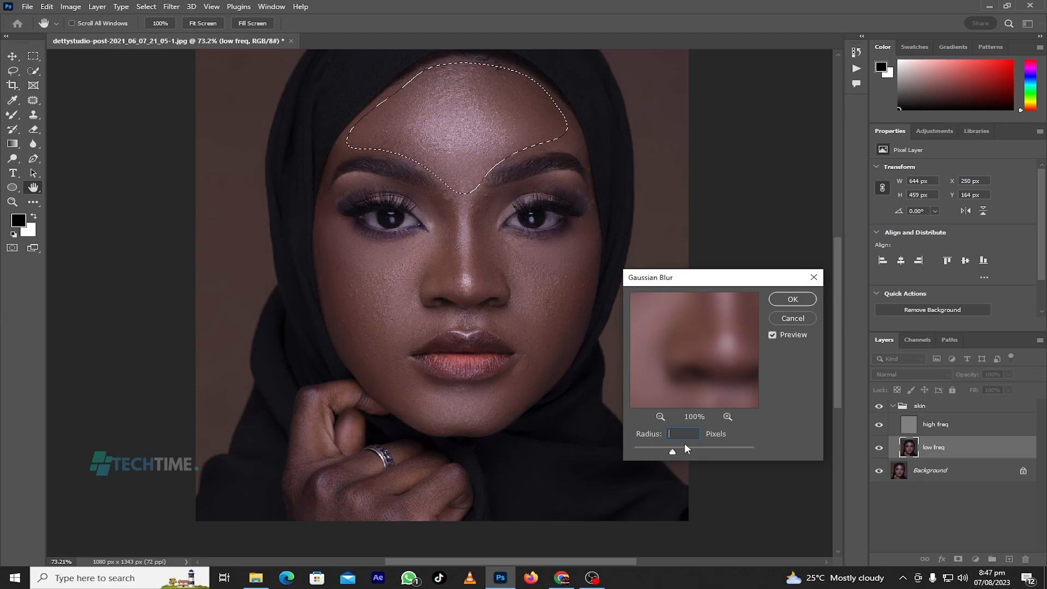
{"action": "type", "text": "21"}
{"action": "left_click", "coordinate": [785, 298]}
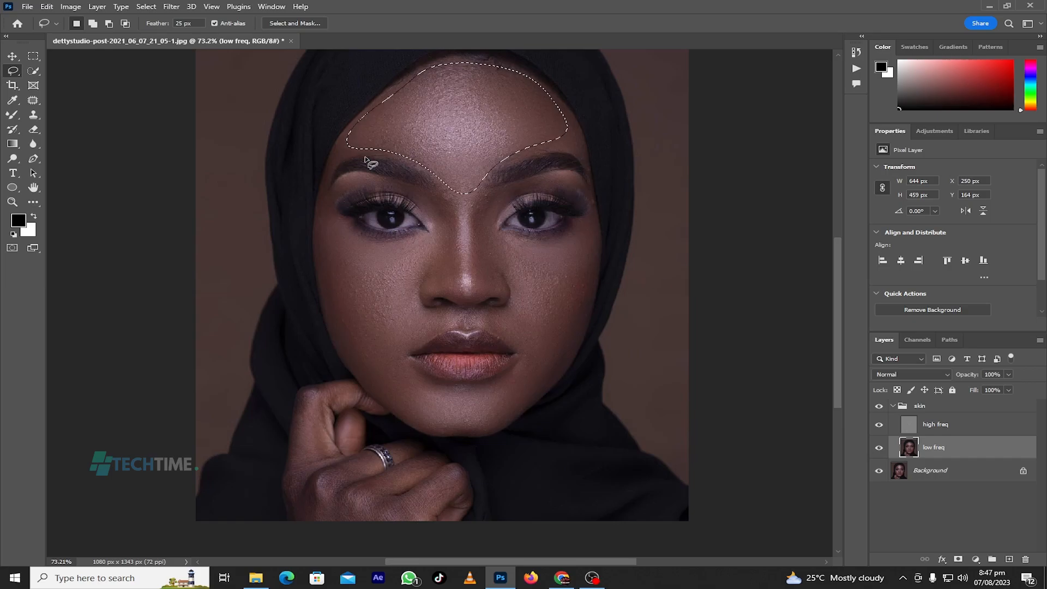
- Lasso each cheek below the eyes in turn and reapply the last Gaussian Blur to each selection
{"action": "mouse_move", "coordinate": [432, 233]}
{"action": "left_mouse_down"}
{"action": "mouse_move", "coordinate": [395, 243]}
{"action": "mouse_move", "coordinate": [334, 228]}
{"action": "mouse_move", "coordinate": [364, 314]}
{"action": "mouse_move", "coordinate": [393, 344]}
{"action": "mouse_move", "coordinate": [407, 284]}
{"action": "mouse_move", "coordinate": [438, 235]}
{"action": "left_mouse_up"}
{"action": "left_click", "coordinate": [171, 6]}
{"action": "left_click", "coordinate": [172, 7]}
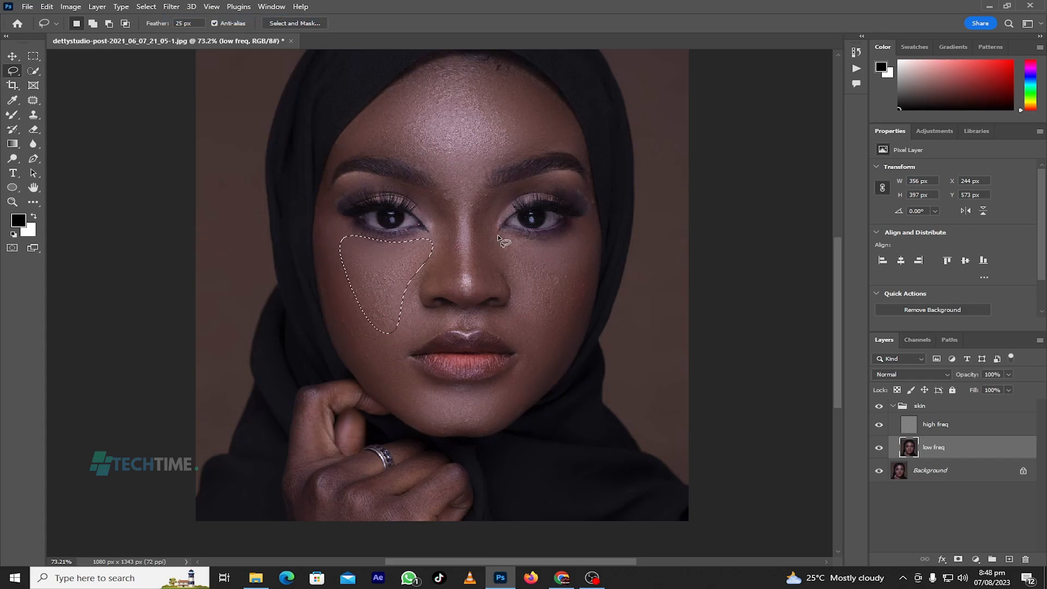
{"action": "mouse_move", "coordinate": [542, 248]}
{"action": "left_mouse_down"}
{"action": "mouse_move", "coordinate": [581, 233]}
{"action": "mouse_move", "coordinate": [582, 285]}
{"action": "mouse_move", "coordinate": [544, 363]}
{"action": "mouse_move", "coordinate": [493, 234]}
{"action": "left_mouse_up"}
{"action": "left_click", "coordinate": [171, 7]}
{"action": "key", "text": "Escape"}
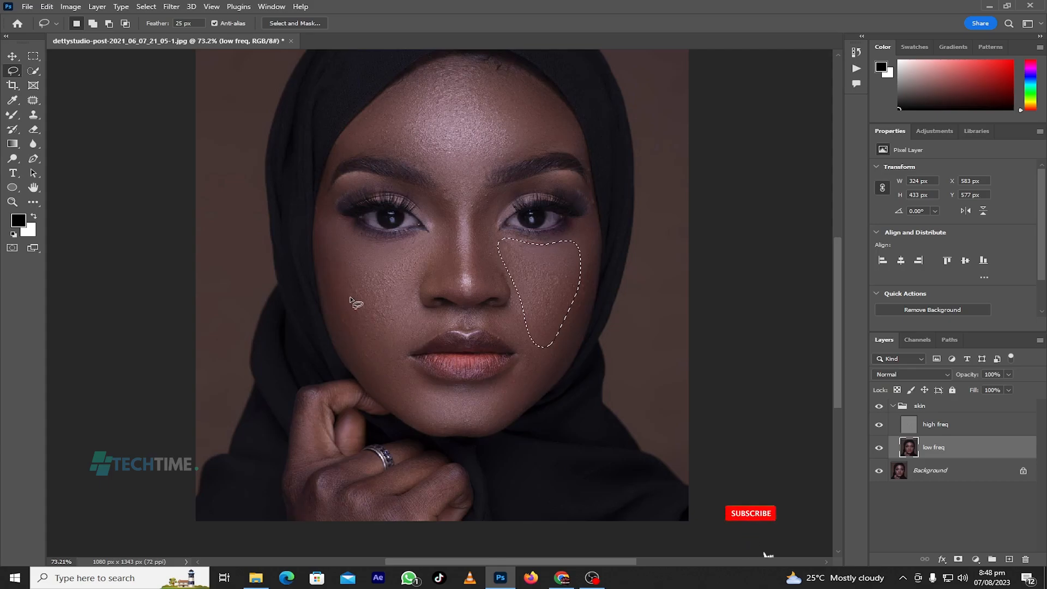
- Lasso and blur the skin beside the mouth corner and the chin with the last Gaussian Blur, and deselect
{"action": "mouse_move", "coordinate": [433, 316]}
{"action": "left_mouse_down"}
{"action": "mouse_move", "coordinate": [401, 321]}
{"action": "mouse_move", "coordinate": [375, 348]}
{"action": "mouse_move", "coordinate": [416, 344]}
{"action": "mouse_move", "coordinate": [438, 330]}
{"action": "mouse_move", "coordinate": [431, 316]}
{"action": "left_mouse_up"}
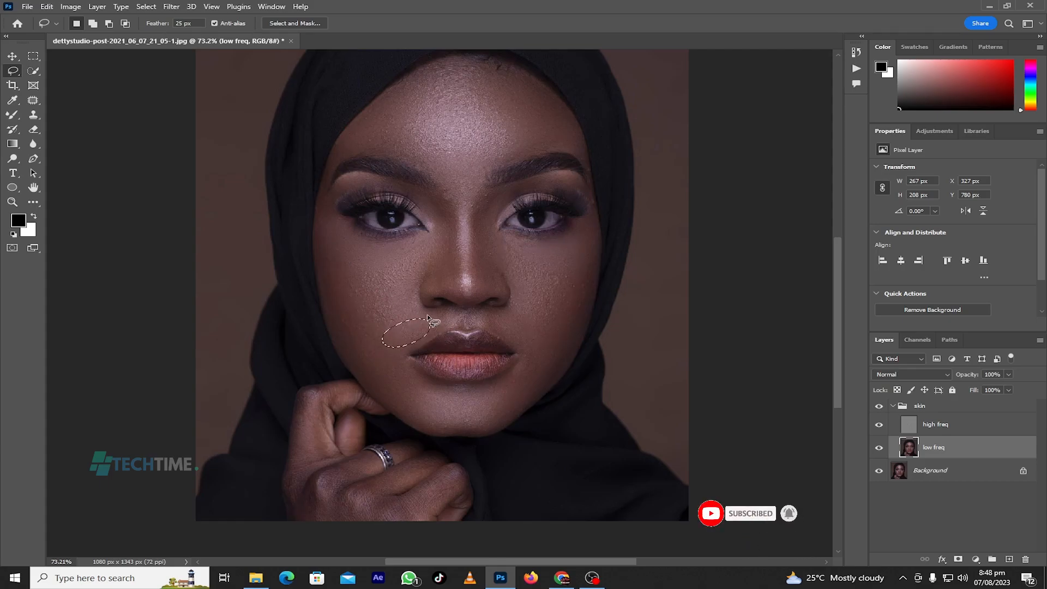
{"action": "left_click", "coordinate": [172, 6]}
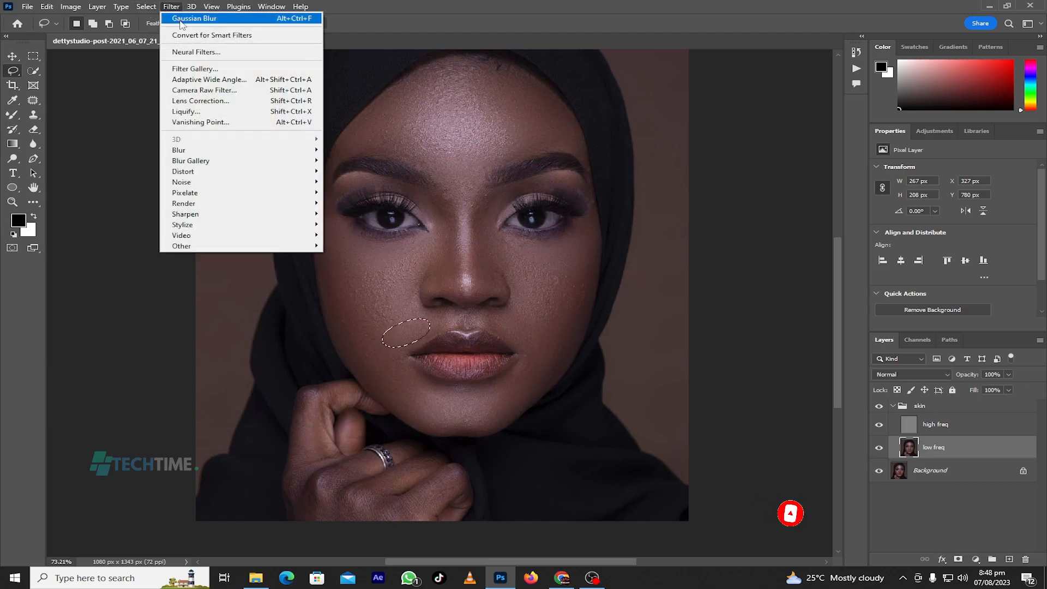
{"action": "left_click", "coordinate": [262, 17]}
{"action": "mouse_move", "coordinate": [413, 371]}
{"action": "left_mouse_down"}
{"action": "mouse_move", "coordinate": [494, 384]}
{"action": "mouse_move", "coordinate": [526, 372]}
{"action": "mouse_move", "coordinate": [517, 403]}
{"action": "mouse_move", "coordinate": [494, 421]}
{"action": "mouse_move", "coordinate": [441, 430]}
{"action": "mouse_move", "coordinate": [379, 380]}
{"action": "mouse_move", "coordinate": [390, 367]}
{"action": "mouse_move", "coordinate": [436, 386]}
{"action": "left_mouse_up"}
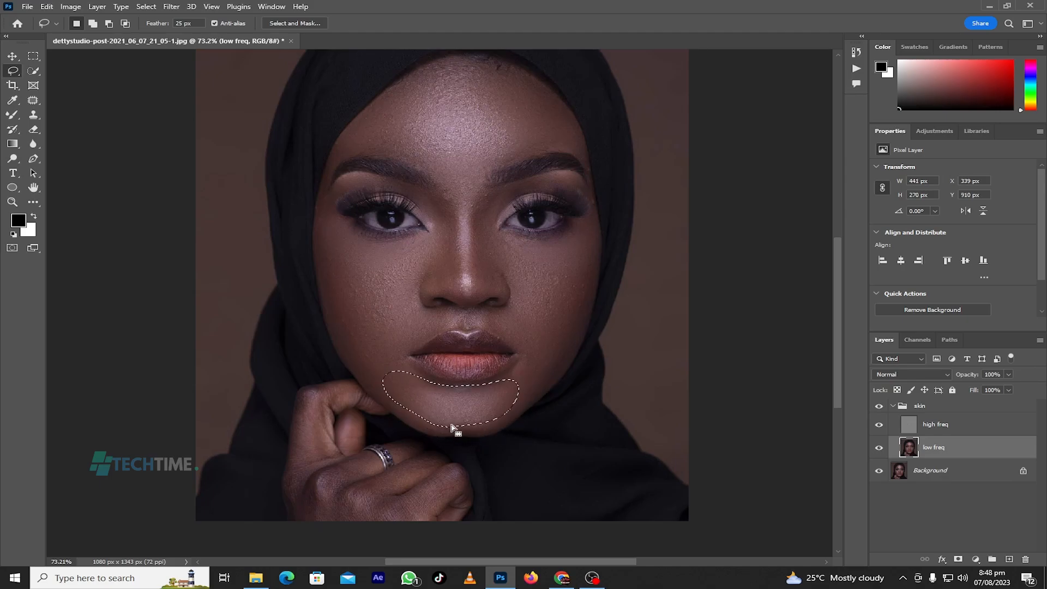
{"action": "left_click", "coordinate": [172, 7]}
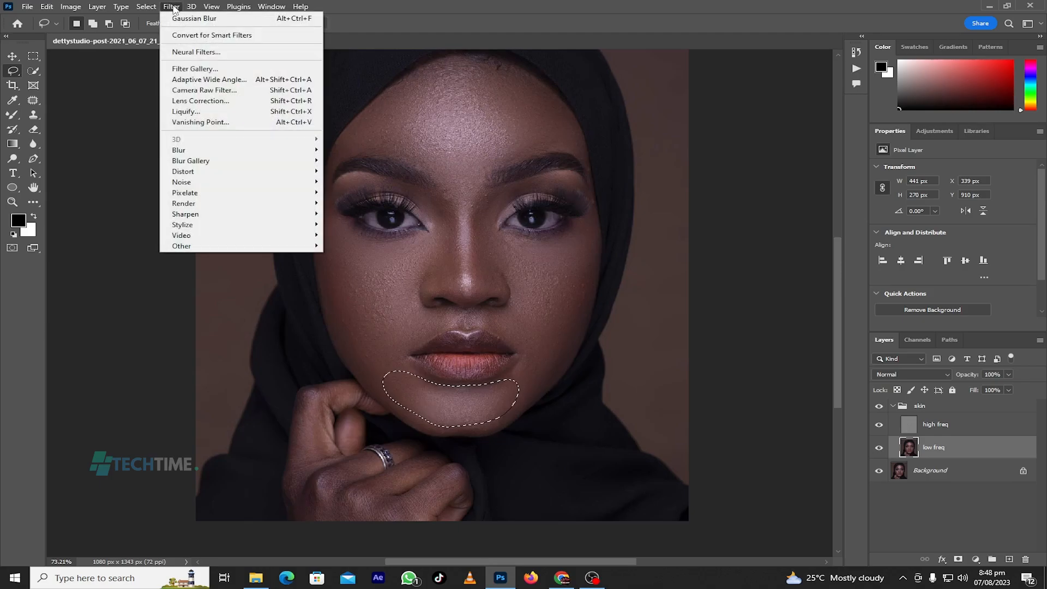
{"action": "left_click", "coordinate": [192, 19]}
{"action": "key", "text": "ctrl+d"}
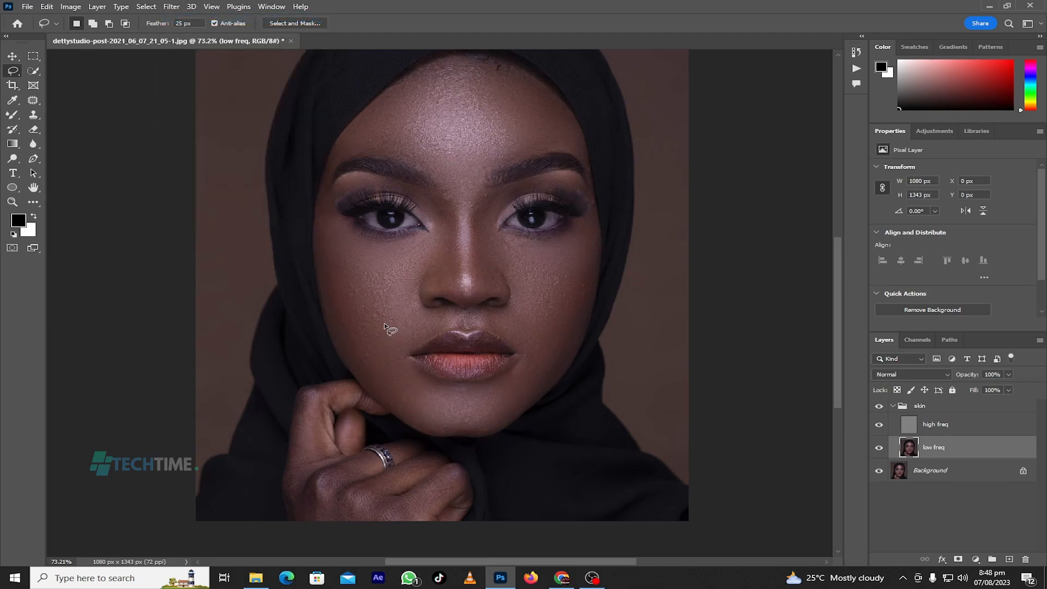
- Select the bridge of the nose with the Lasso tool and reapply the last Gaussian Blur
{"action": "mouse_move", "coordinate": [445, 171]}
{"action": "left_mouse_down"}
{"action": "mouse_move", "coordinate": [448, 280]}
{"action": "mouse_move", "coordinate": [463, 296]}
{"action": "mouse_move", "coordinate": [482, 286]}
{"action": "mouse_move", "coordinate": [484, 191]}
{"action": "mouse_move", "coordinate": [480, 173]}
{"action": "mouse_move", "coordinate": [448, 173]}
{"action": "left_mouse_up"}
{"action": "left_click", "coordinate": [167, 7]}
{"action": "left_click", "coordinate": [194, 18]}
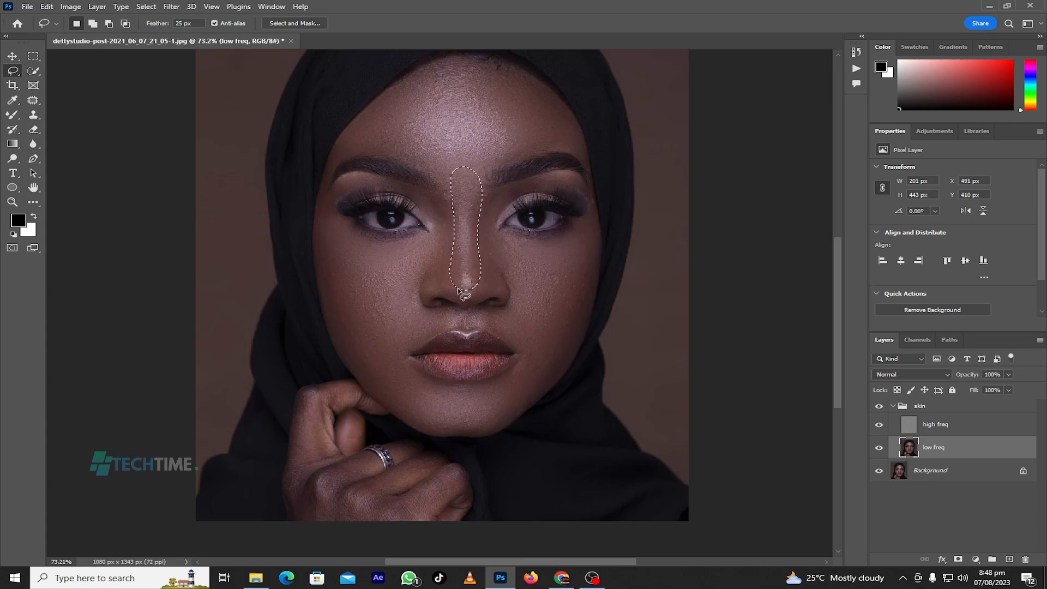
- Fade the Gaussian Blur on the nose bridge to 50% opacity in Normal mode
{"action": "right_click", "coordinate": [467, 210]}
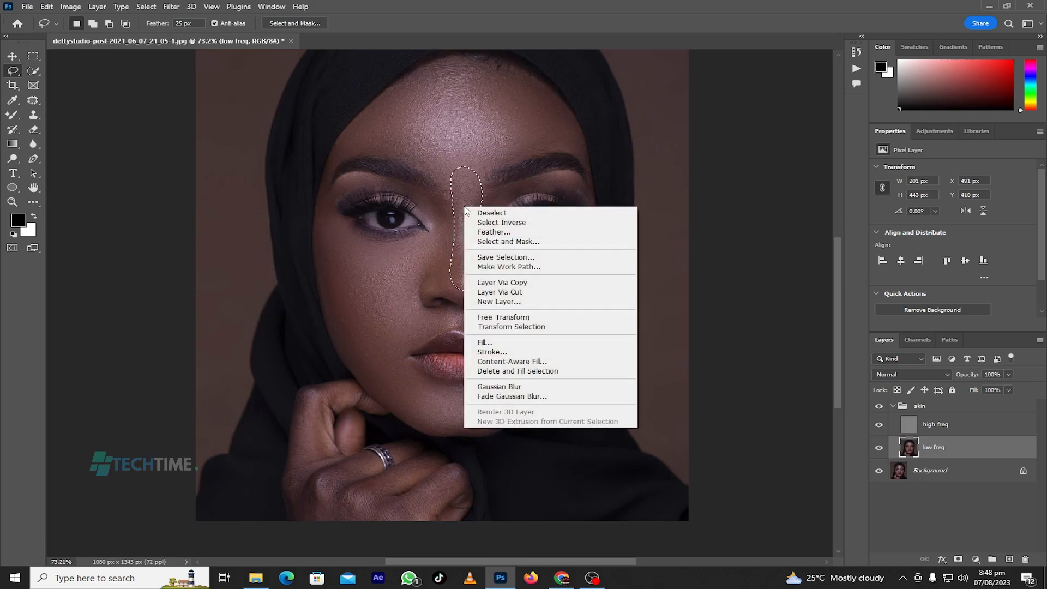
{"action": "left_click", "coordinate": [503, 397]}
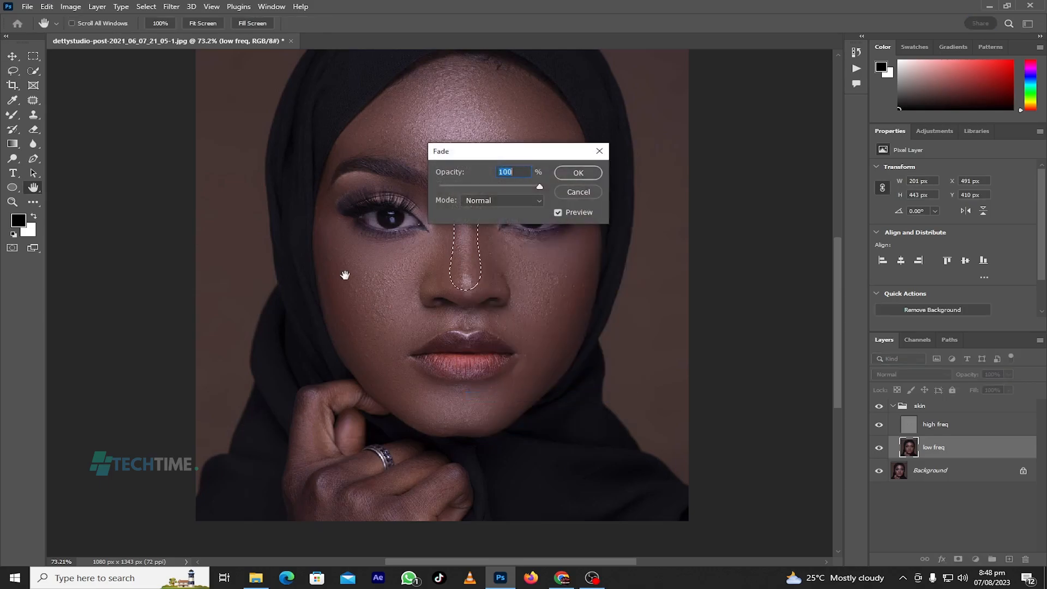
{"action": "left_click", "coordinate": [488, 185]}
{"action": "left_click", "coordinate": [574, 174]}
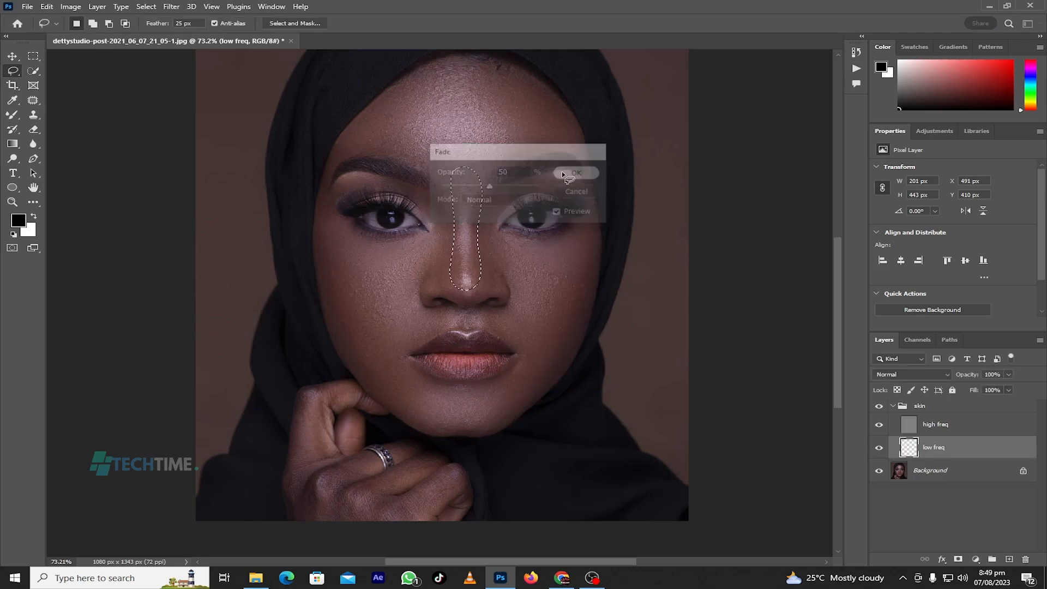
- Lasso each side of the nose in turn and reapply the last Gaussian Blur to each selection
{"action": "left_click_drag", "start_coordinate": [443, 191], "coordinate": [447, 203]}
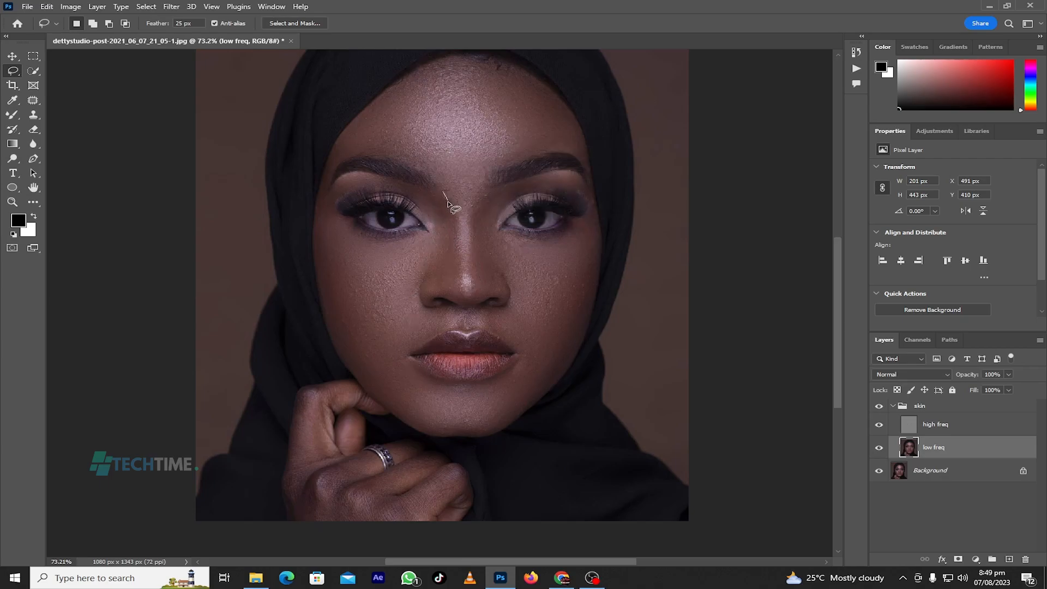
{"action": "mouse_move", "coordinate": [456, 240]}
{"action": "left_mouse_down"}
{"action": "mouse_move", "coordinate": [438, 278]}
{"action": "mouse_move", "coordinate": [420, 284]}
{"action": "mouse_move", "coordinate": [443, 194]}
{"action": "left_mouse_up"}
{"action": "left_click", "coordinate": [191, 7]}
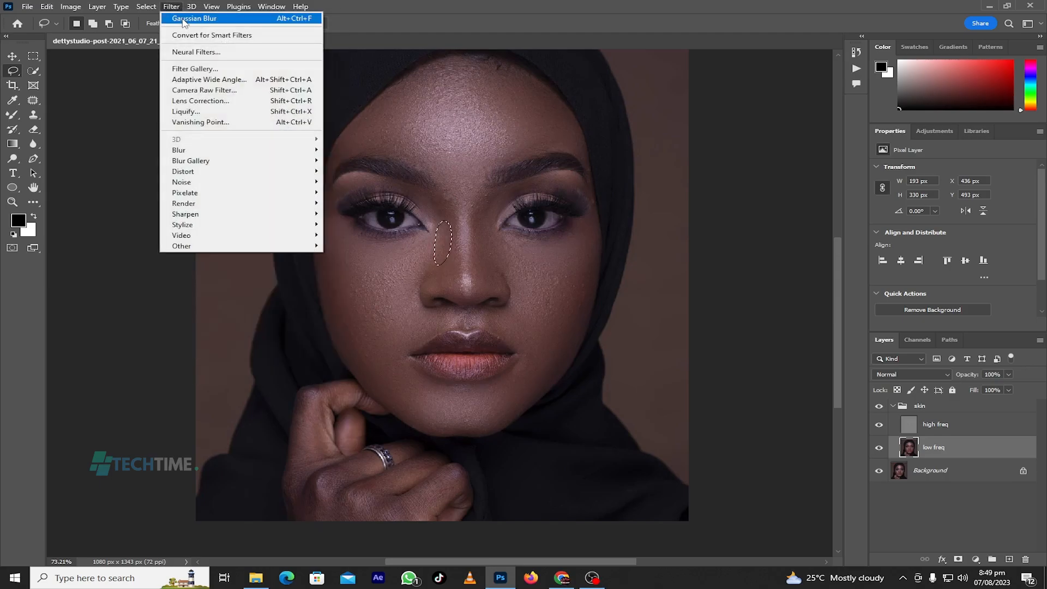
{"action": "left_click", "coordinate": [188, 18]}
{"action": "mouse_move", "coordinate": [485, 209]}
{"action": "left_mouse_down"}
{"action": "mouse_move", "coordinate": [478, 252]}
{"action": "mouse_move", "coordinate": [507, 298]}
{"action": "mouse_move", "coordinate": [515, 288]}
{"action": "mouse_move", "coordinate": [485, 209]}
{"action": "left_mouse_up"}
{"action": "left_click", "coordinate": [171, 6]}
{"action": "left_click", "coordinate": [187, 20]}
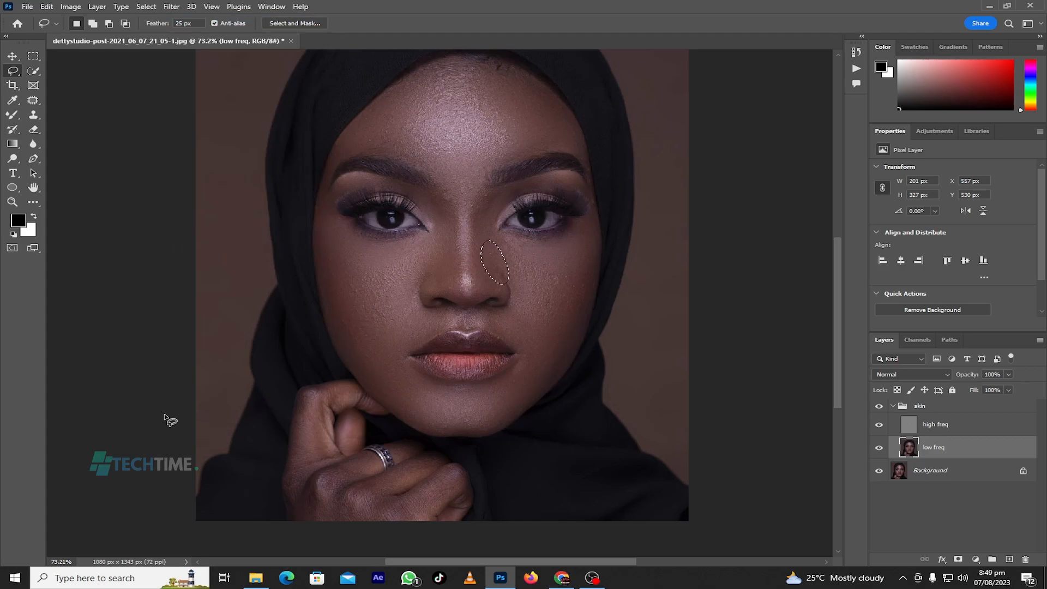
- Lasso the area between the eyebrows, reapply the last Gaussian Blur to it and clear the selection
{"action": "scroll", "coordinate": [167, 419], "scroll_direction": "down", "scroll_amount": 1}
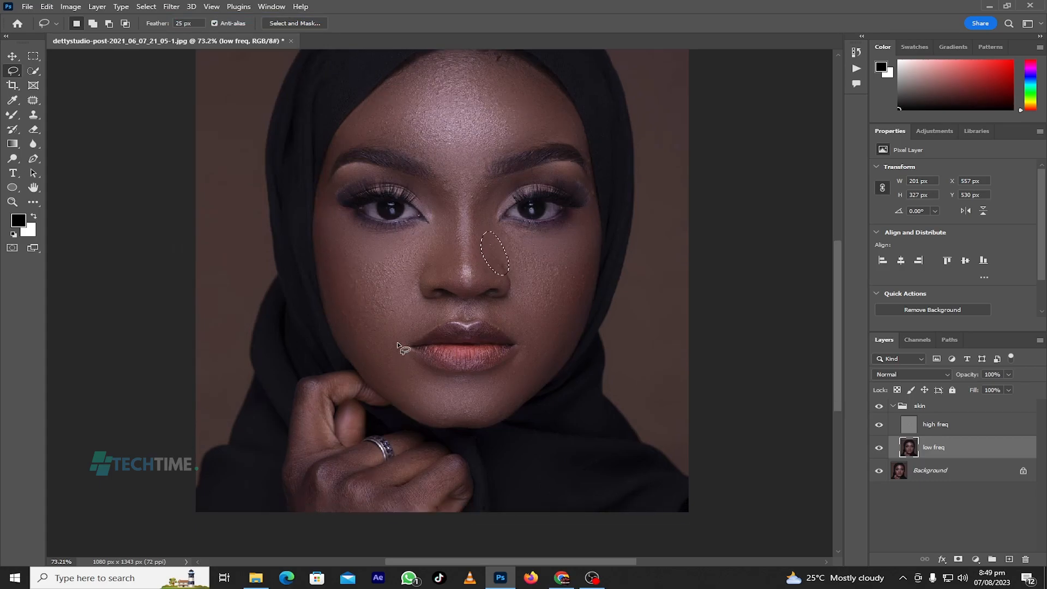
{"action": "scroll", "coordinate": [381, 295], "scroll_direction": "up", "scroll_amount": 2}
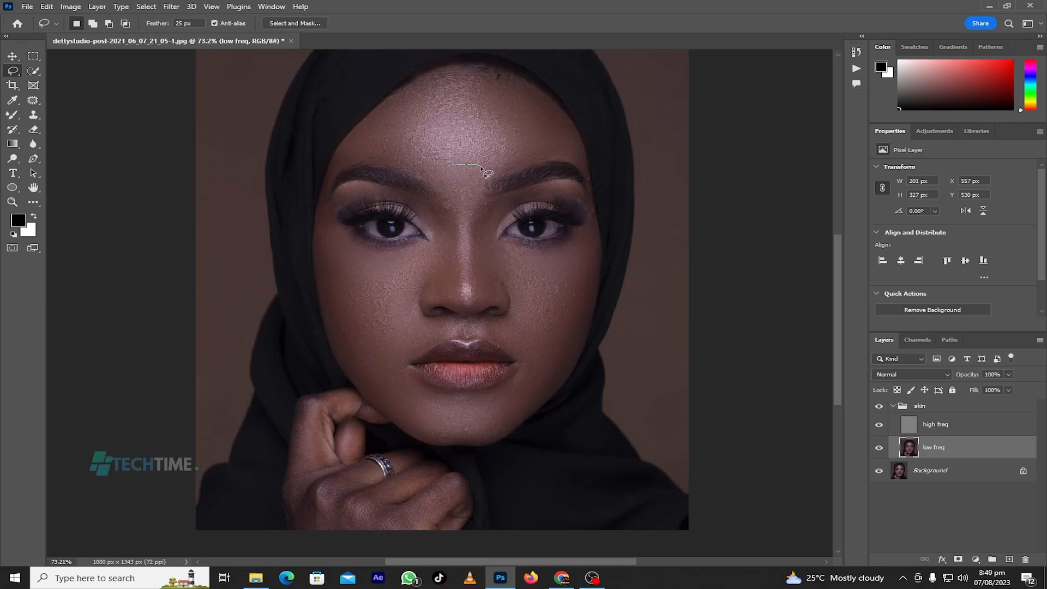
{"action": "mouse_move", "coordinate": [482, 188]}
{"action": "left_mouse_down"}
{"action": "mouse_move", "coordinate": [477, 222]}
{"action": "mouse_move", "coordinate": [455, 228]}
{"action": "mouse_move", "coordinate": [432, 172]}
{"action": "mouse_move", "coordinate": [454, 165]}
{"action": "left_mouse_up"}
{"action": "left_click", "coordinate": [171, 6]}
{"action": "left_click", "coordinate": [183, 20]}
{"action": "scroll", "coordinate": [205, 386], "scroll_direction": "down", "scroll_amount": 2}
{"action": "key", "text": "ctrl+d"}
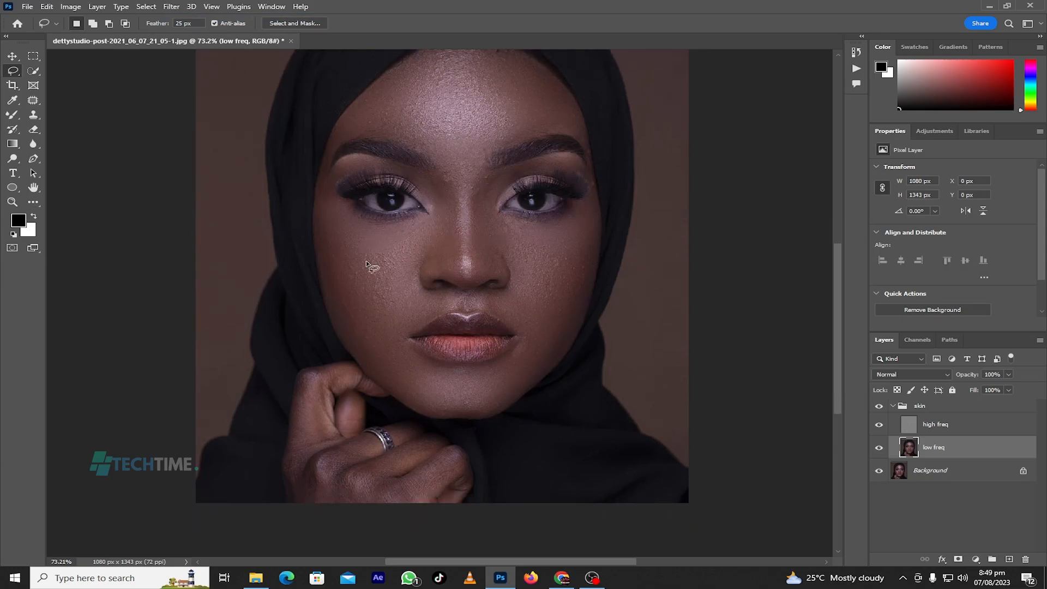
- Compare the portrait before and after smoothing by hiding and showing the skin group
{"action": "scroll", "coordinate": [357, 374], "scroll_direction": "up", "scroll_amount": 2}
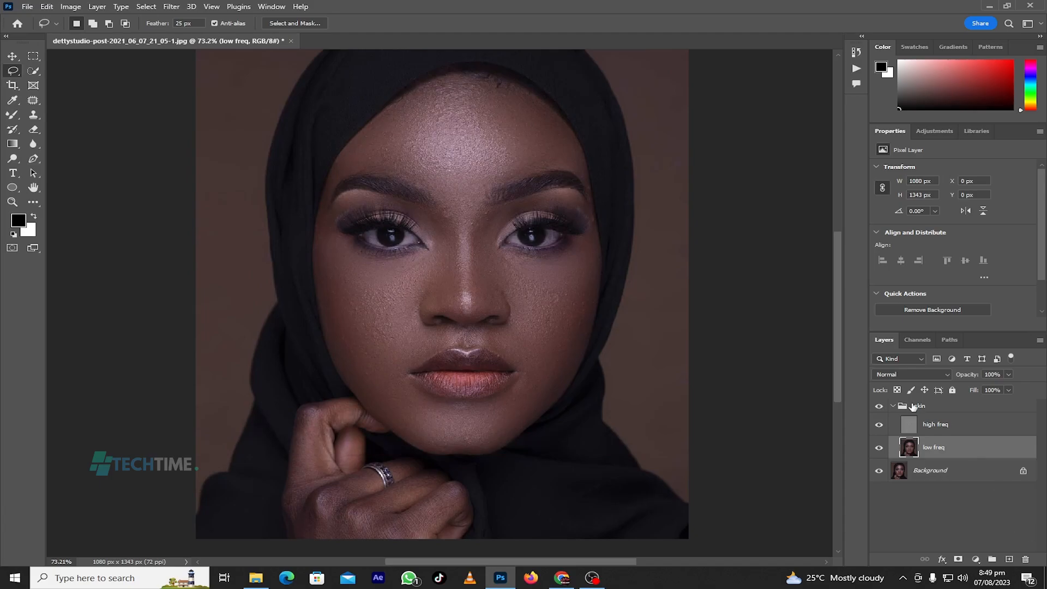
{"action": "left_click", "coordinate": [879, 408]}
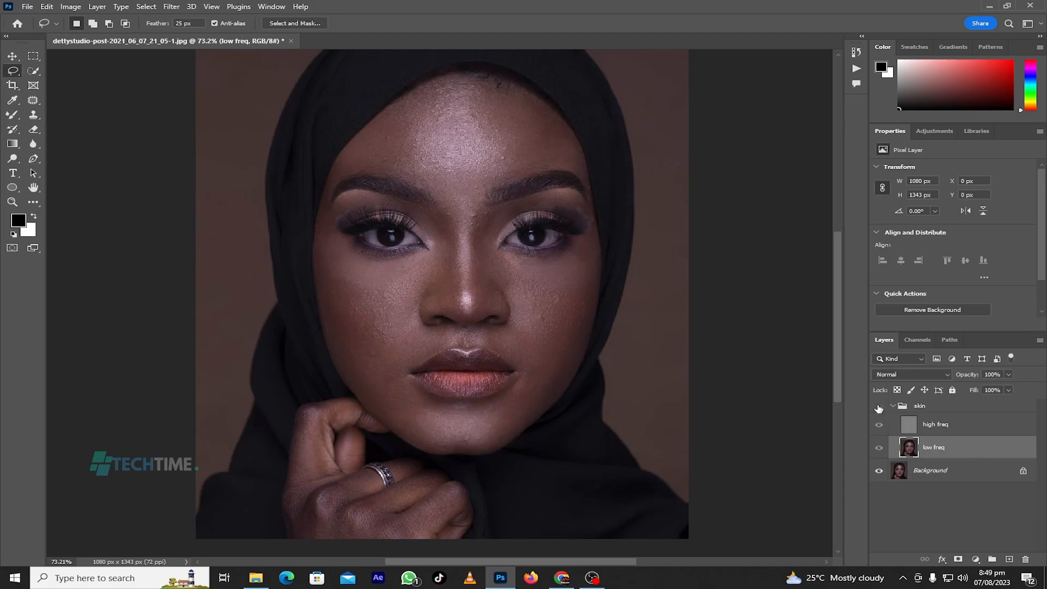
{"action": "left_click", "coordinate": [879, 408]}
{"action": "left_click", "coordinate": [879, 408]}
{"action": "left_click", "coordinate": [878, 408]}
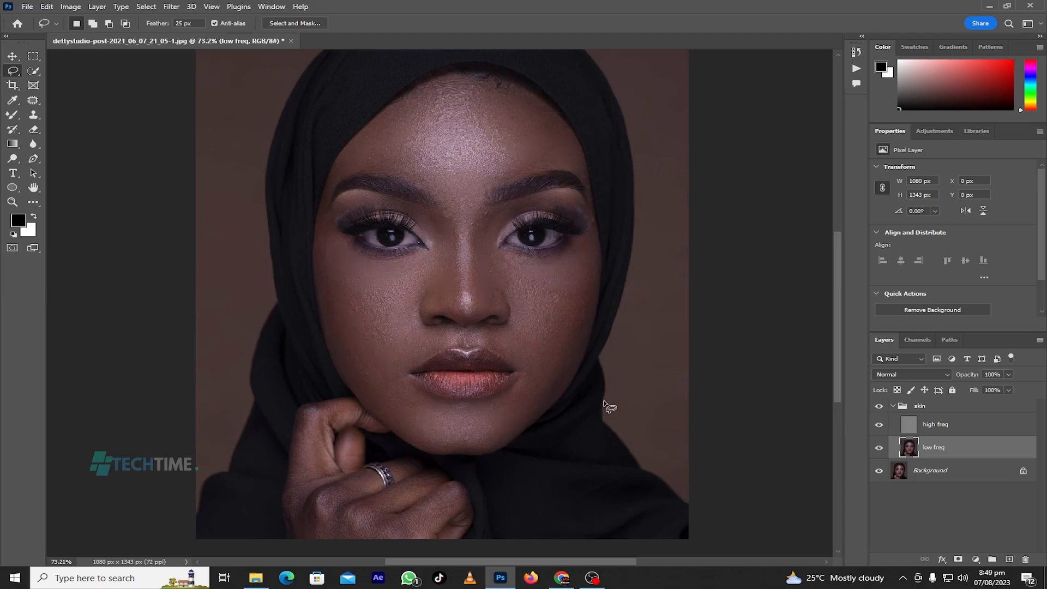
- Lasso the back of the hand below the index finger and reapply the last Gaussian Blur
{"action": "scroll", "coordinate": [603, 404], "scroll_direction": "down", "scroll_amount": 2}
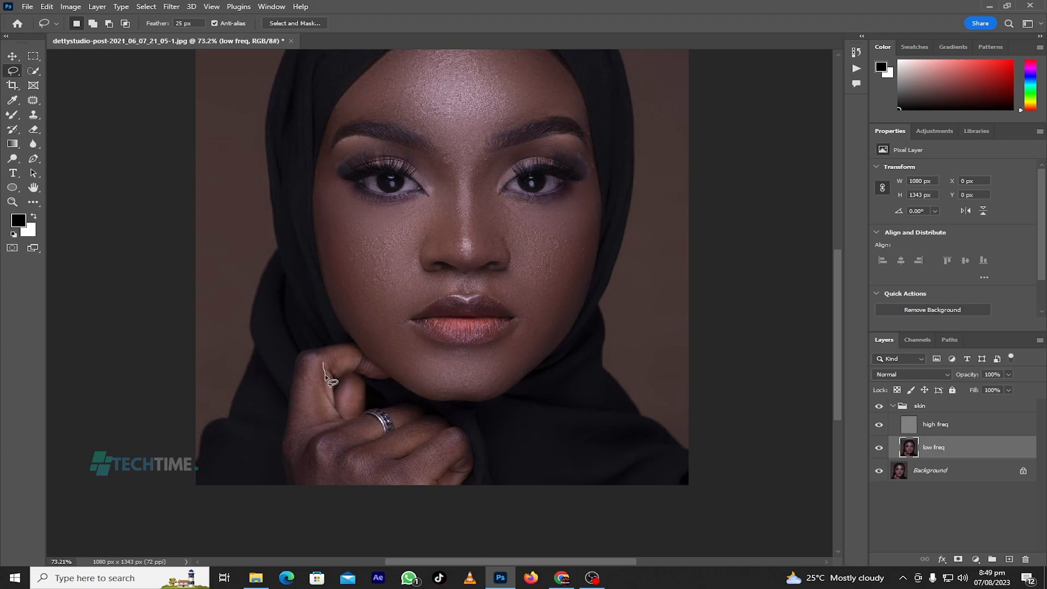
{"action": "mouse_move", "coordinate": [327, 424]}
{"action": "left_mouse_down"}
{"action": "mouse_move", "coordinate": [295, 453]}
{"action": "mouse_move", "coordinate": [304, 365]}
{"action": "mouse_move", "coordinate": [324, 366]}
{"action": "left_mouse_up"}
{"action": "left_click", "coordinate": [171, 6]}
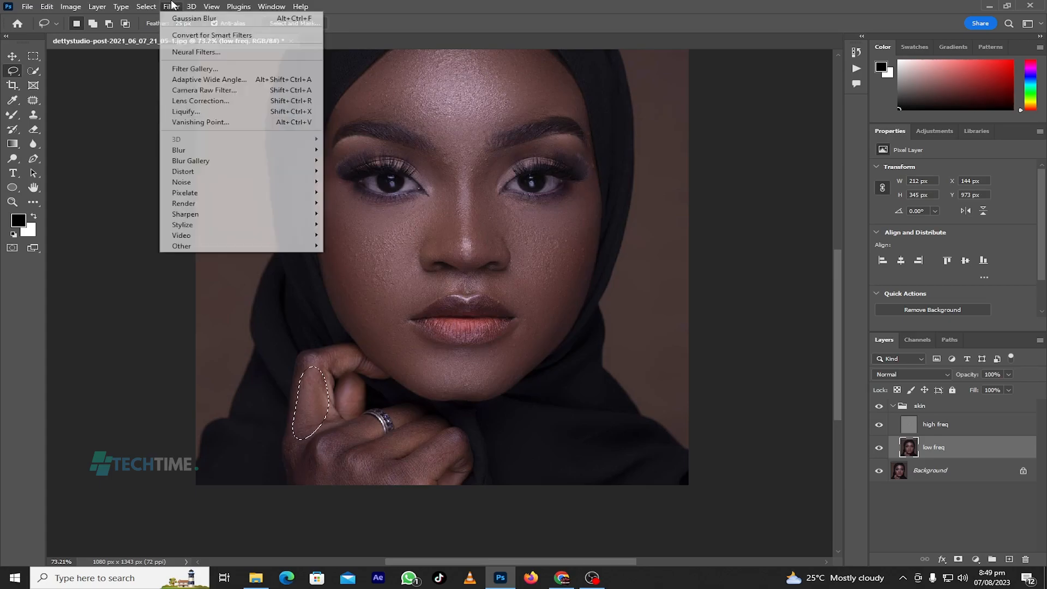
{"action": "left_click", "coordinate": [186, 19]}
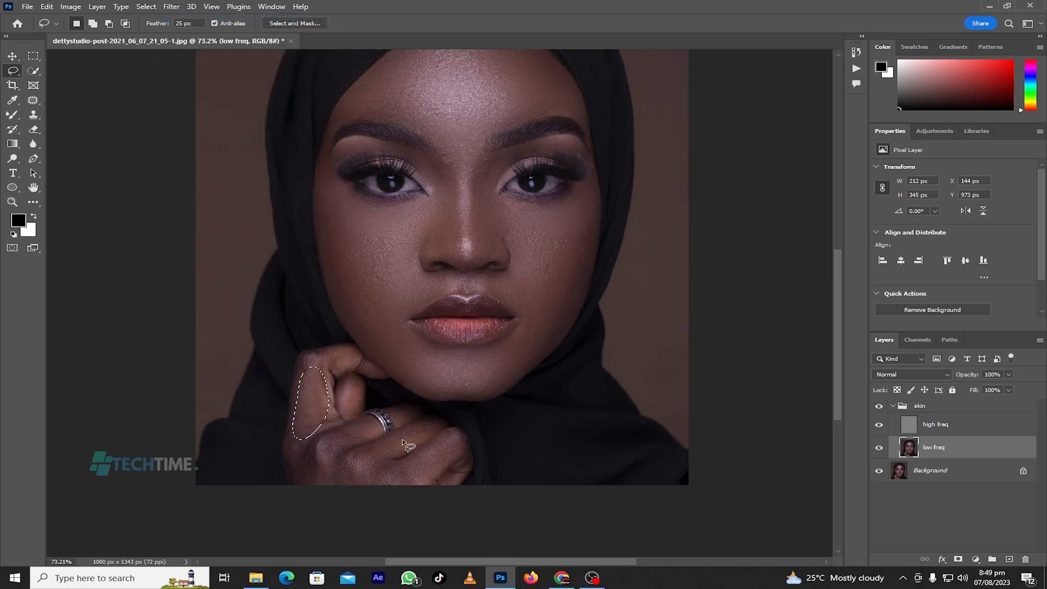
- Lasso the lower part of the hand around the knuckles, reapply the last Gaussian Blur and clear the selection
{"action": "scroll", "coordinate": [422, 433], "scroll_direction": "down", "scroll_amount": 2}
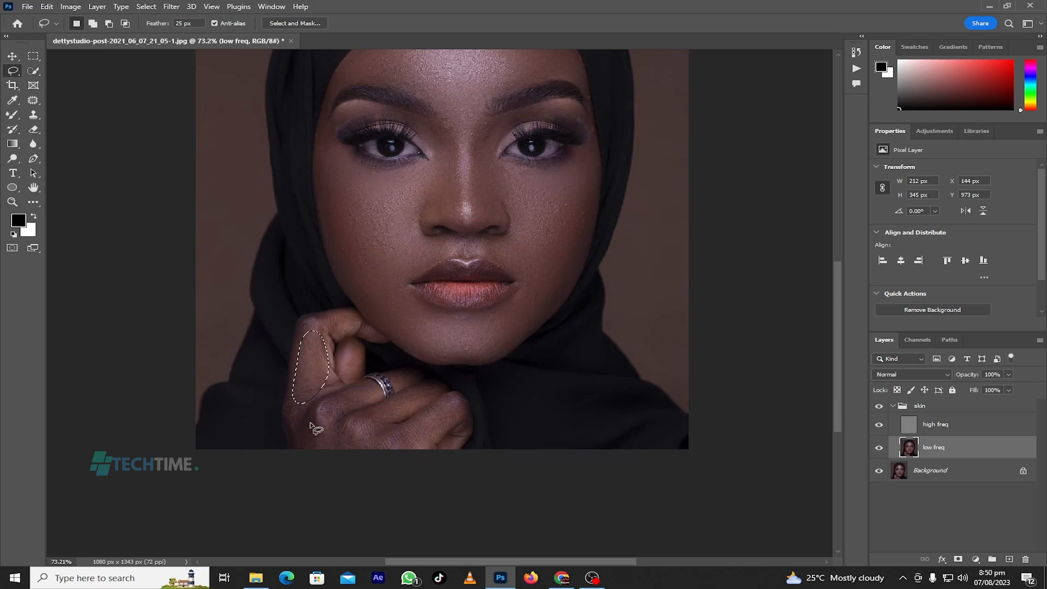
{"action": "mouse_move", "coordinate": [289, 408]}
{"action": "left_mouse_down"}
{"action": "mouse_move", "coordinate": [319, 402]}
{"action": "mouse_move", "coordinate": [340, 425]}
{"action": "mouse_move", "coordinate": [377, 427]}
{"action": "mouse_move", "coordinate": [403, 445]}
{"action": "mouse_move", "coordinate": [309, 448]}
{"action": "mouse_move", "coordinate": [289, 440]}
{"action": "mouse_move", "coordinate": [289, 408]}
{"action": "left_mouse_up"}
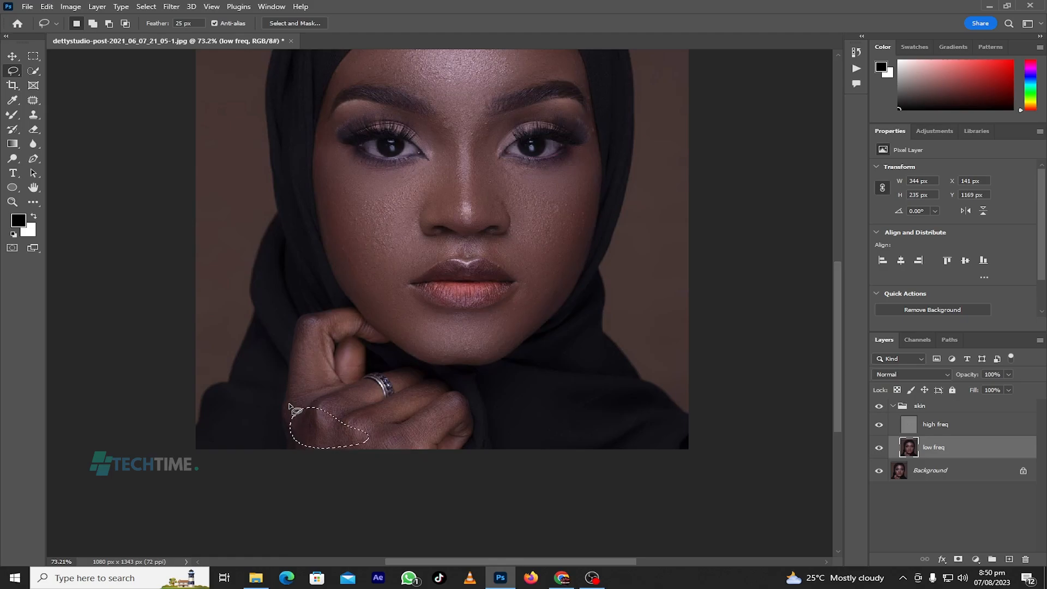
{"action": "left_click", "coordinate": [172, 7]}
{"action": "left_click", "coordinate": [188, 17]}
{"action": "key", "text": "ctrl+d"}
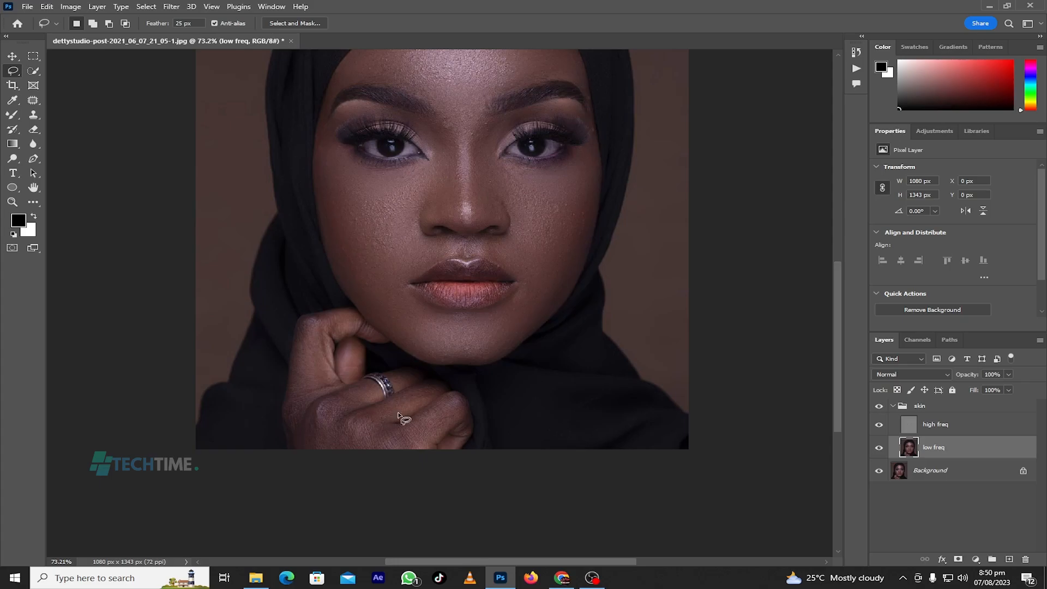
- Lasso the fingers beside the ring, reapply the last Gaussian Blur and clear the selection
{"action": "mouse_move", "coordinate": [416, 389]}
{"action": "left_mouse_down"}
{"action": "mouse_move", "coordinate": [364, 421]}
{"action": "mouse_move", "coordinate": [402, 413]}
{"action": "mouse_move", "coordinate": [430, 384]}
{"action": "mouse_move", "coordinate": [416, 393]}
{"action": "mouse_move", "coordinate": [440, 404]}
{"action": "mouse_move", "coordinate": [409, 430]}
{"action": "mouse_move", "coordinate": [450, 406]}
{"action": "left_mouse_up"}
{"action": "left_click", "coordinate": [171, 7]}
{"action": "left_click", "coordinate": [184, 23]}
{"action": "key", "text": "ctrl+d"}
{"action": "scroll", "coordinate": [319, 464], "scroll_direction": "up", "scroll_amount": 3}
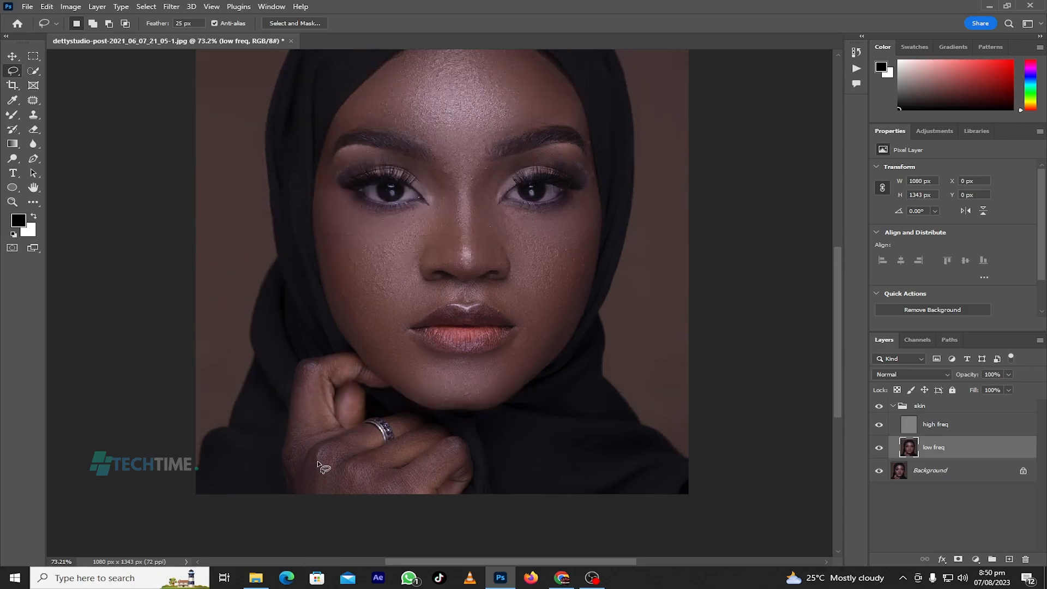
- Toggle the skin group's visibility and examine the smoothed face and hand at several magnifications
{"action": "scroll", "coordinate": [319, 463], "scroll_direction": "down", "scroll_amount": 2}
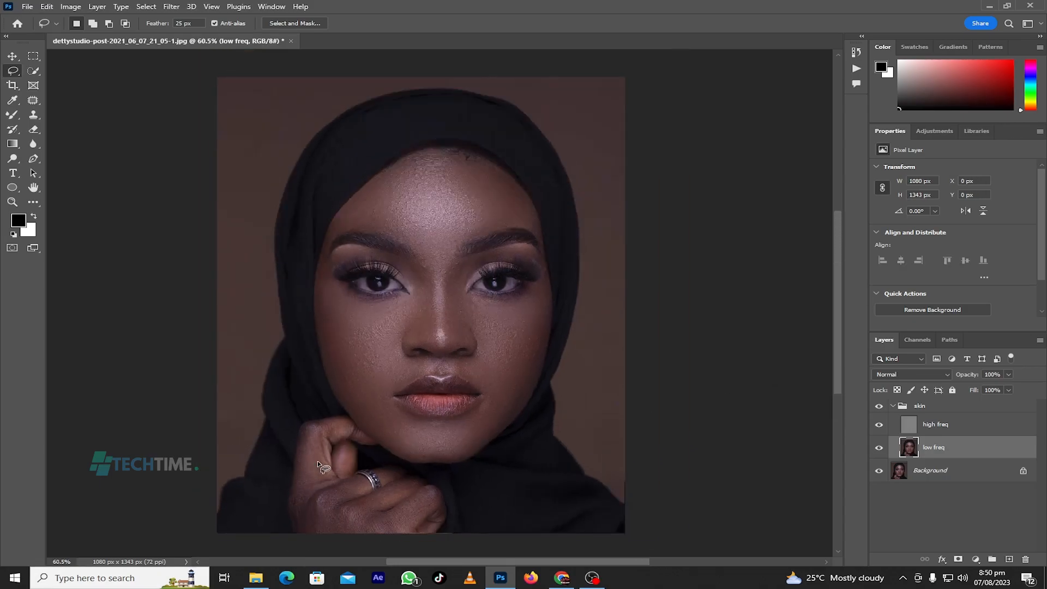
{"action": "left_click", "coordinate": [880, 407]}
{"action": "left_click", "coordinate": [881, 407]}
{"action": "scroll", "coordinate": [580, 425], "scroll_direction": "down", "scroll_amount": 1}
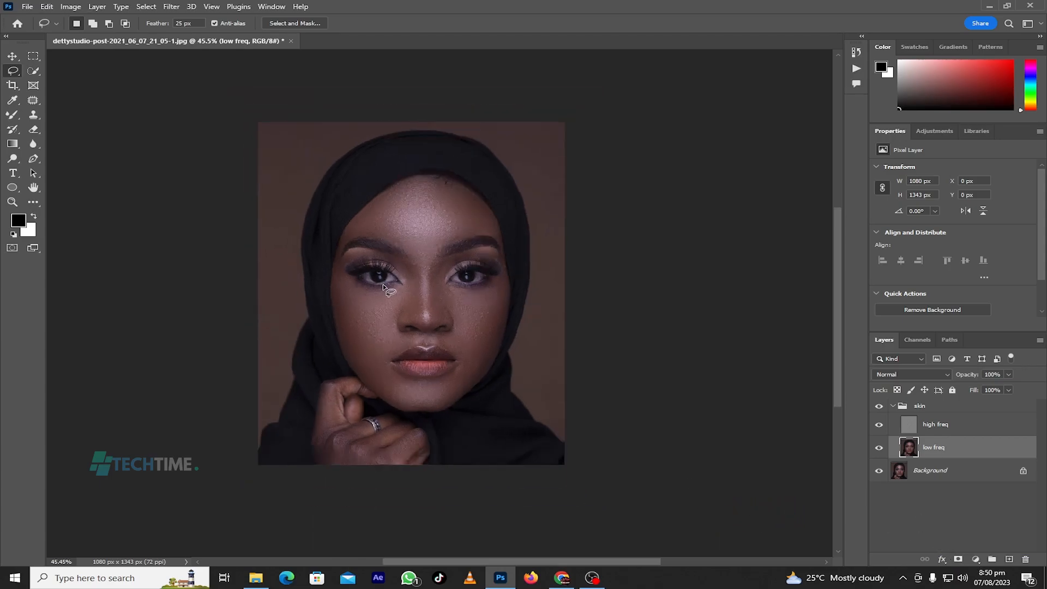
{"action": "scroll", "coordinate": [385, 288], "scroll_direction": "up", "scroll_amount": 3}
{"action": "scroll", "coordinate": [385, 288], "scroll_direction": "down", "scroll_amount": 3}
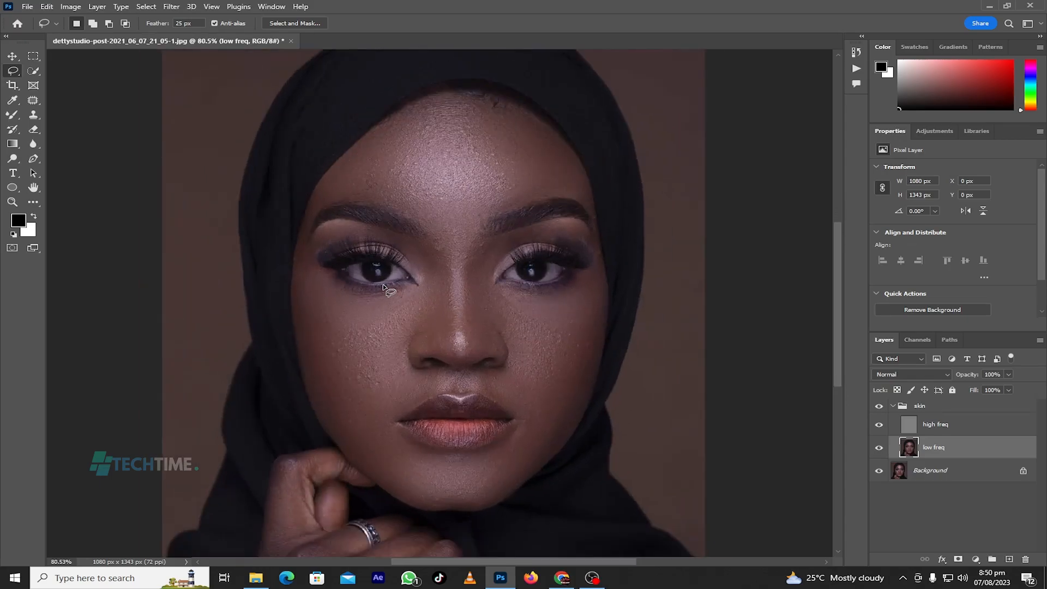
{"action": "scroll", "coordinate": [385, 288], "scroll_direction": "up", "scroll_amount": 1}
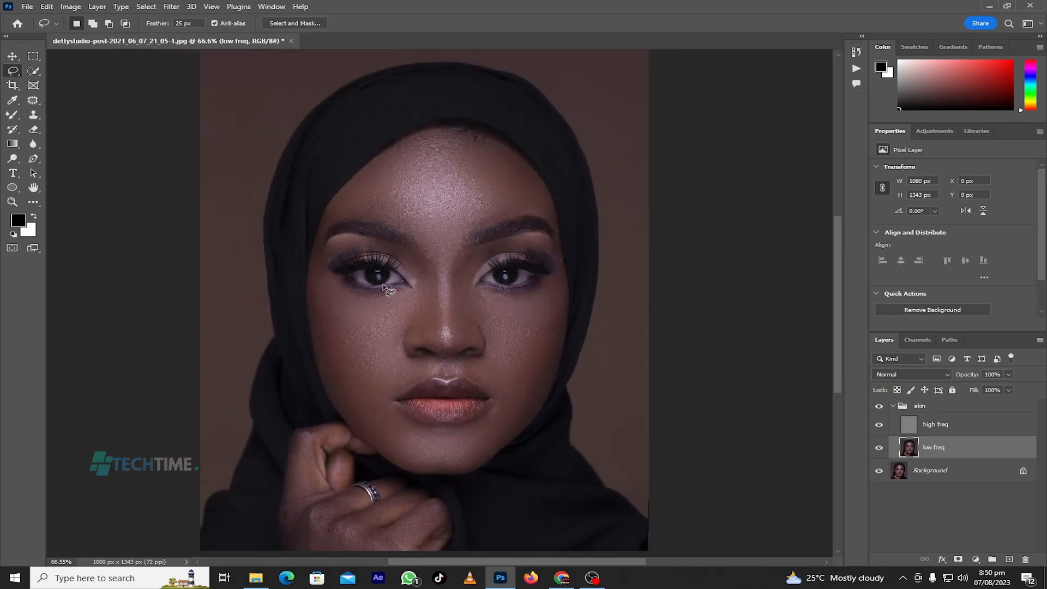
{"action": "scroll", "coordinate": [385, 288], "scroll_direction": "down", "scroll_amount": 1}
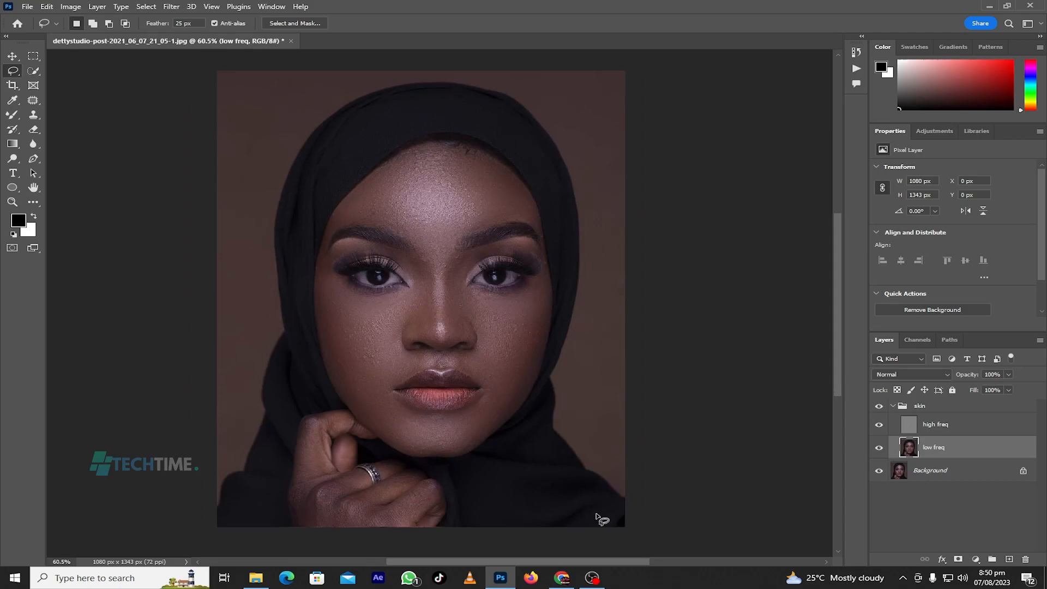
- Add a Levels adjustment layer above low freq with input black point 13 and white point 236
{"action": "left_click", "coordinate": [975, 560]}
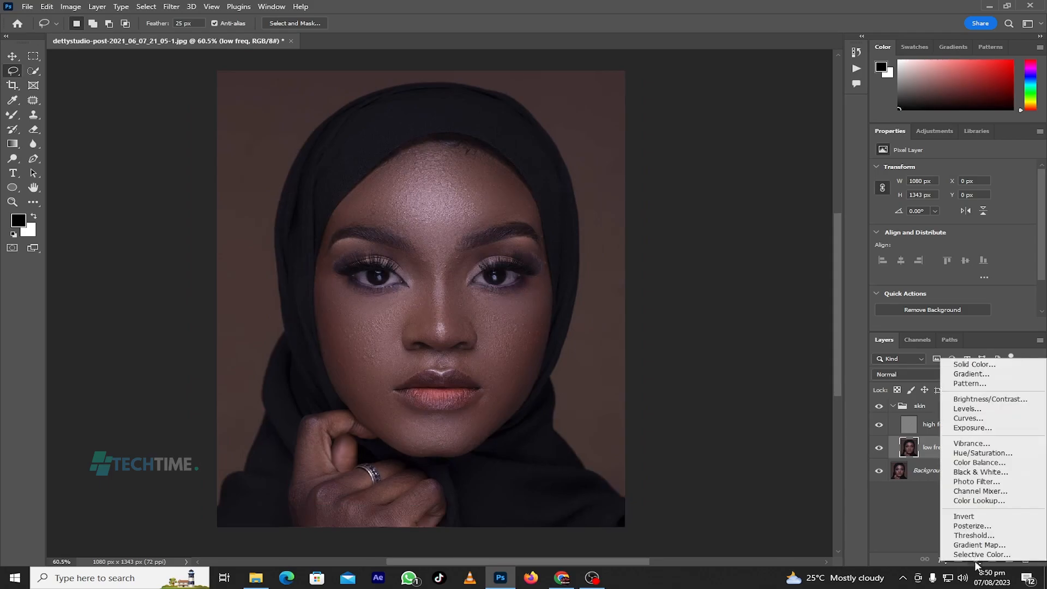
{"action": "left_click", "coordinate": [982, 408]}
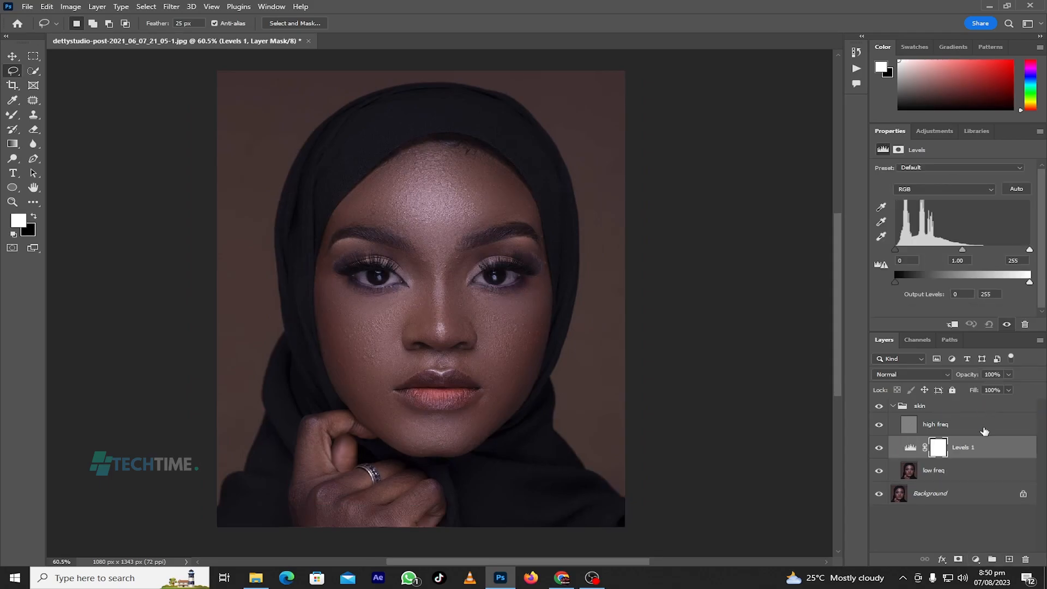
{"action": "left_click", "coordinate": [911, 448]}
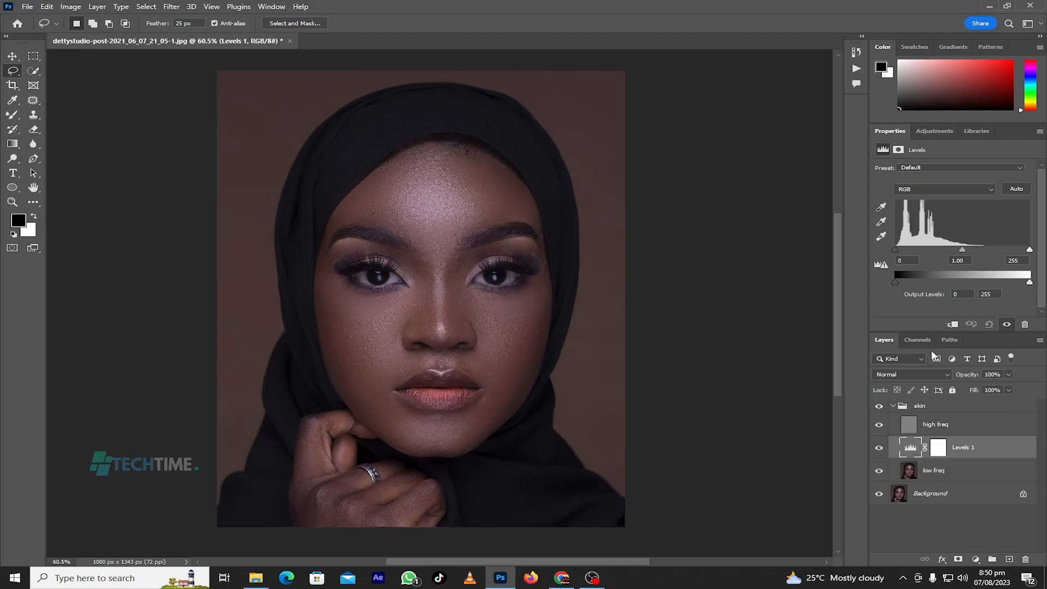
{"action": "left_click_drag", "start_coordinate": [1024, 249], "coordinate": [1011, 250]}
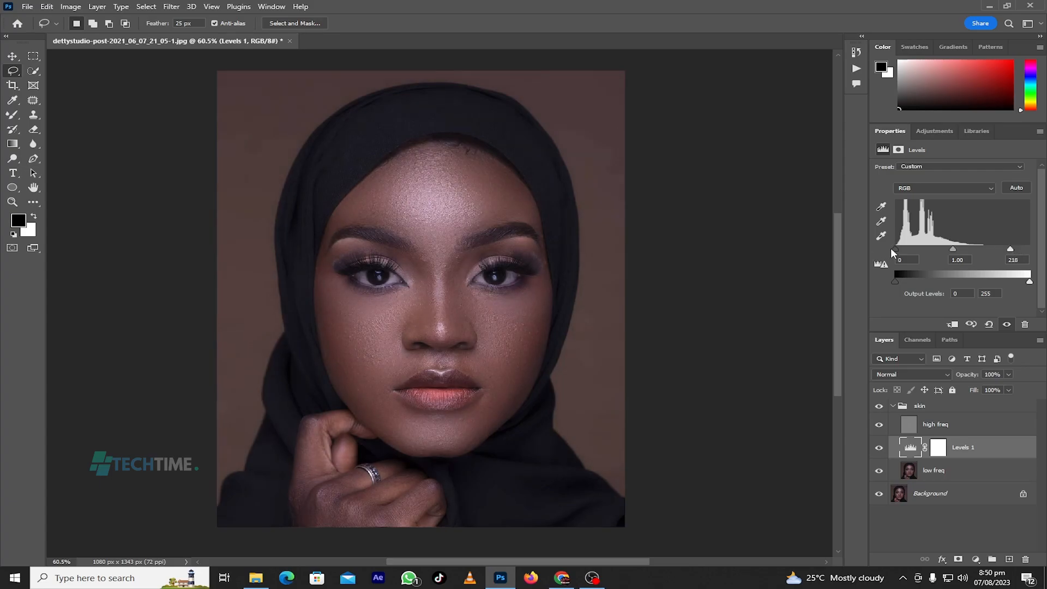
{"action": "left_click_drag", "start_coordinate": [898, 251], "coordinate": [901, 252]}
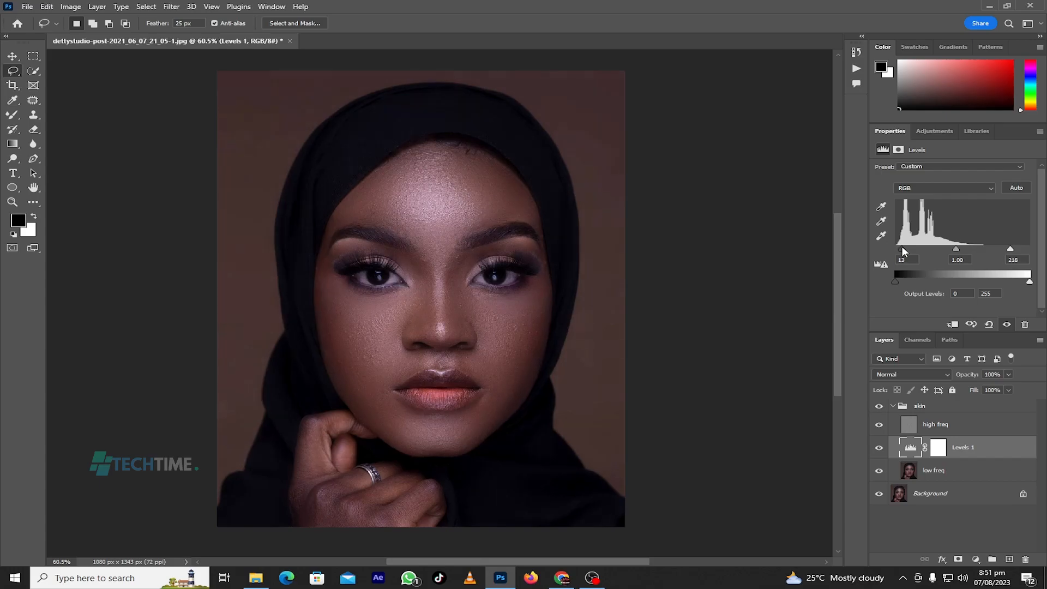
{"action": "left_click_drag", "start_coordinate": [1012, 248], "coordinate": [1020, 251]}
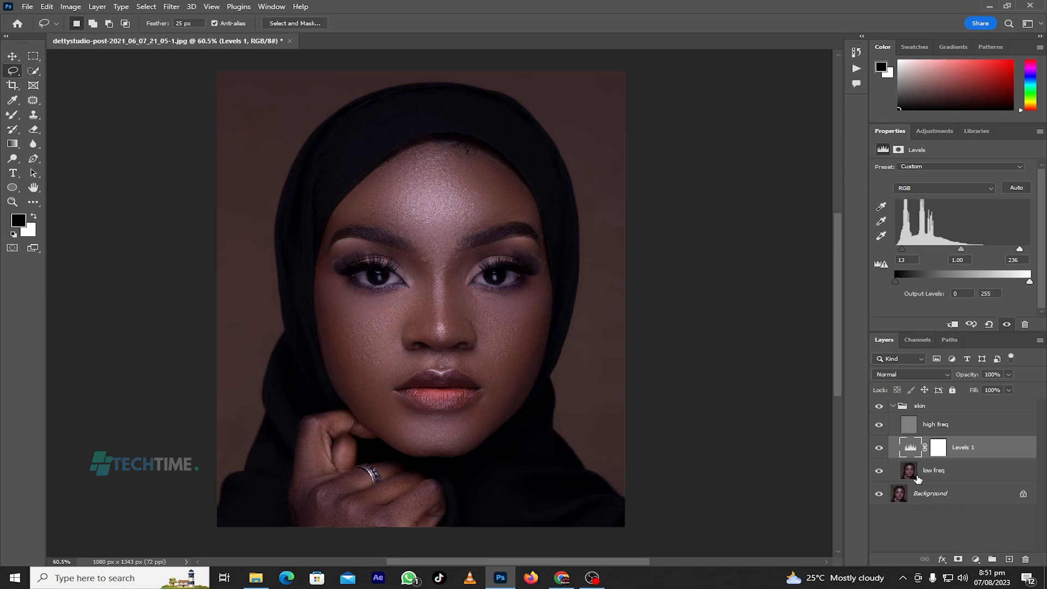
- Invert the Levels 1 mask to black and paint white over the subject with the Brush at 10% opacity
{"action": "left_click", "coordinate": [939, 449]}
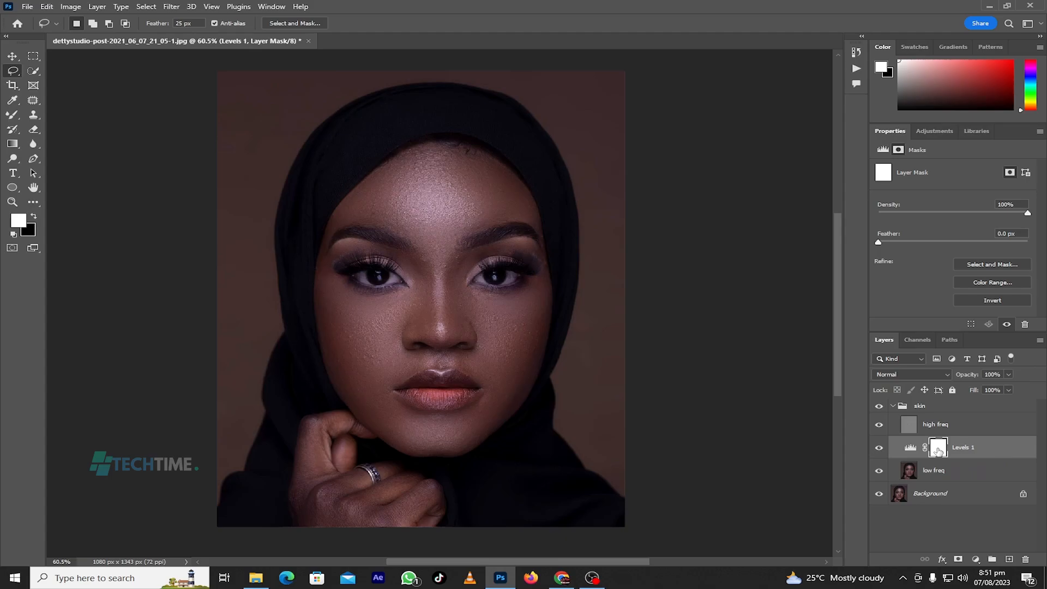
{"action": "key", "text": "ctrl+i"}
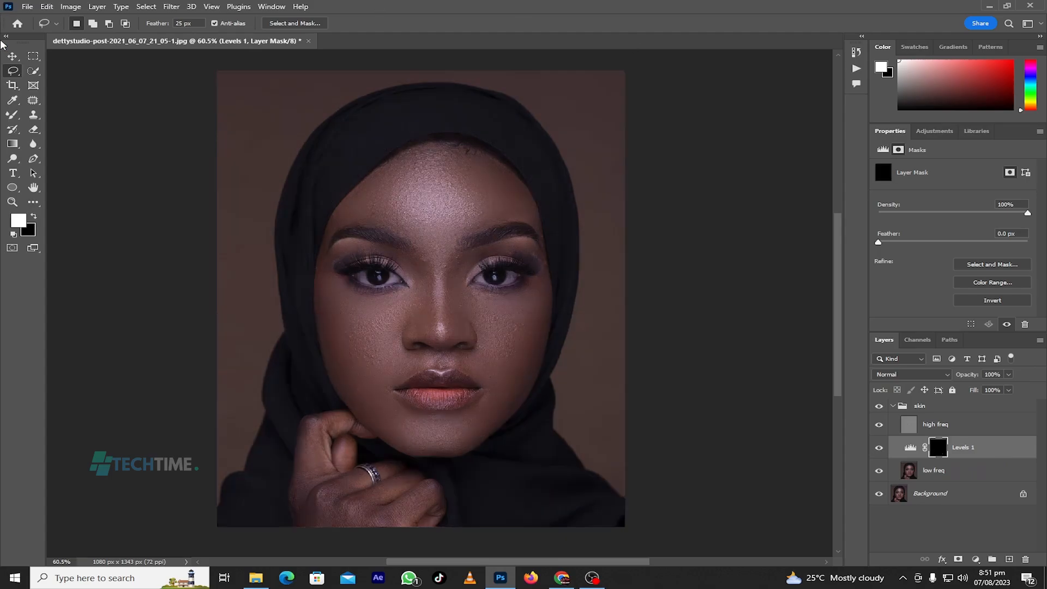
{"action": "left_click", "coordinate": [12, 115]}
{"action": "left_click", "coordinate": [66, 115]}
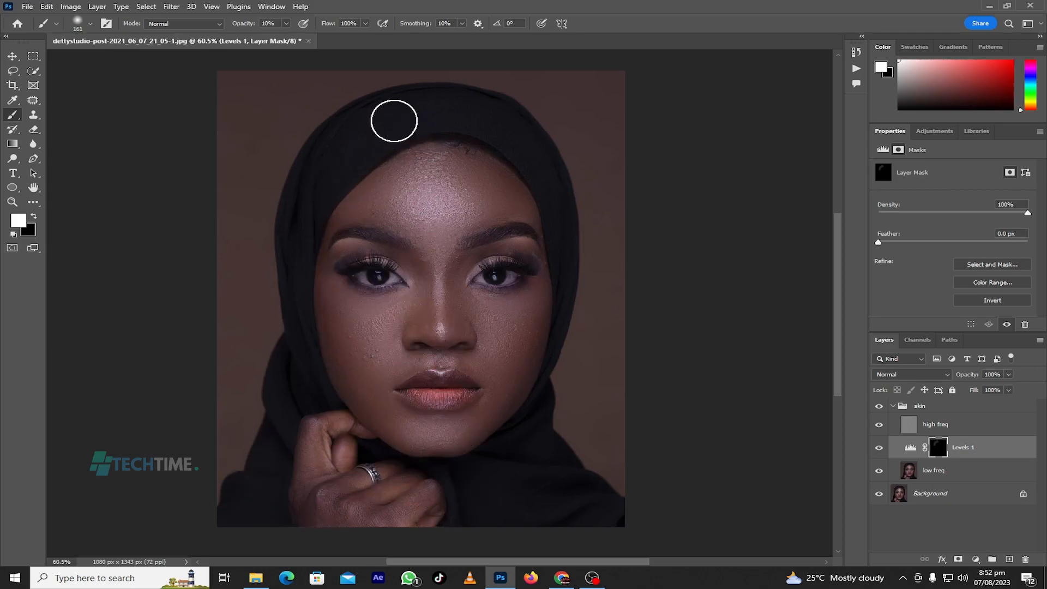
{"action": "left_click_drag", "start_coordinate": [472, 297], "coordinate": [478, 336]}
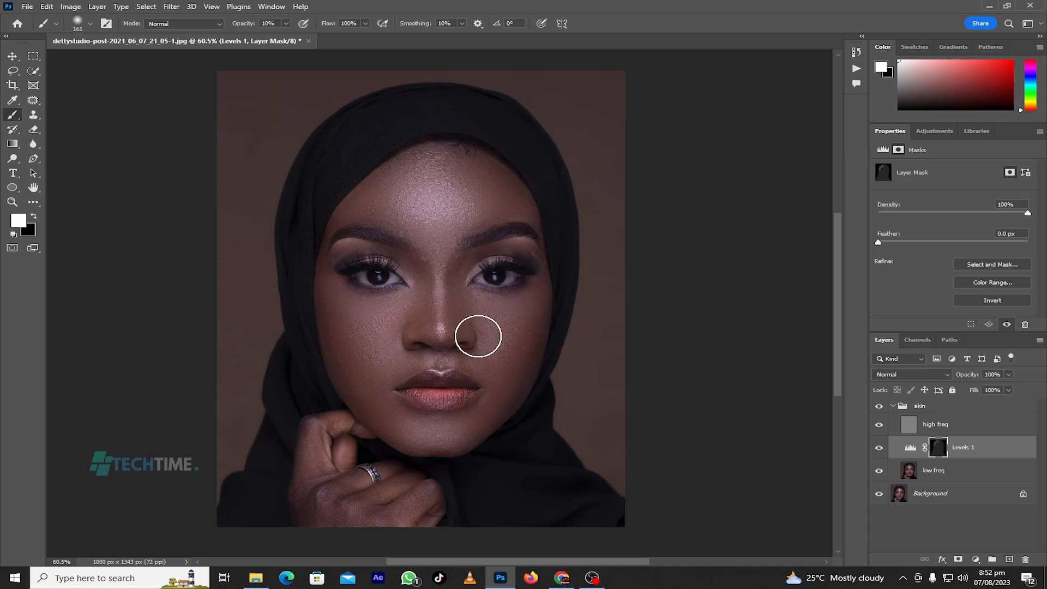
- Set the brush opacity to 100%, paint the whole subject white on the Levels 1 mask, and compare with the skin group hidden
{"action": "left_click", "coordinate": [286, 23]}
{"action": "left_click_drag", "start_coordinate": [292, 40], "coordinate": [356, 41]}
{"action": "mouse_move", "coordinate": [397, 137]}
{"action": "left_mouse_down"}
{"action": "mouse_move", "coordinate": [326, 210]}
{"action": "mouse_move", "coordinate": [307, 308]}
{"action": "mouse_move", "coordinate": [333, 174]}
{"action": "mouse_move", "coordinate": [359, 128]}
{"action": "mouse_move", "coordinate": [443, 114]}
{"action": "mouse_move", "coordinate": [429, 109]}
{"action": "mouse_move", "coordinate": [484, 114]}
{"action": "mouse_move", "coordinate": [520, 156]}
{"action": "mouse_move", "coordinate": [540, 259]}
{"action": "mouse_move", "coordinate": [539, 140]}
{"action": "mouse_move", "coordinate": [547, 278]}
{"action": "mouse_move", "coordinate": [516, 398]}
{"action": "mouse_move", "coordinate": [484, 171]}
{"action": "mouse_move", "coordinate": [483, 390]}
{"action": "mouse_move", "coordinate": [452, 198]}
{"action": "mouse_move", "coordinate": [401, 442]}
{"action": "mouse_move", "coordinate": [384, 222]}
{"action": "mouse_move", "coordinate": [330, 282]}
{"action": "mouse_move", "coordinate": [330, 410]}
{"action": "mouse_move", "coordinate": [448, 514]}
{"action": "mouse_move", "coordinate": [504, 427]}
{"action": "mouse_move", "coordinate": [497, 374]}
{"action": "mouse_move", "coordinate": [423, 439]}
{"action": "mouse_move", "coordinate": [497, 426]}
{"action": "mouse_move", "coordinate": [410, 401]}
{"action": "mouse_move", "coordinate": [426, 160]}
{"action": "mouse_move", "coordinate": [405, 162]}
{"action": "mouse_move", "coordinate": [345, 457]}
{"action": "mouse_move", "coordinate": [297, 421]}
{"action": "mouse_move", "coordinate": [275, 494]}
{"action": "mouse_move", "coordinate": [251, 519]}
{"action": "mouse_move", "coordinate": [315, 476]}
{"action": "mouse_move", "coordinate": [271, 487]}
{"action": "mouse_move", "coordinate": [309, 403]}
{"action": "mouse_move", "coordinate": [304, 365]}
{"action": "mouse_move", "coordinate": [293, 426]}
{"action": "mouse_move", "coordinate": [291, 362]}
{"action": "mouse_move", "coordinate": [285, 441]}
{"action": "mouse_move", "coordinate": [264, 487]}
{"action": "mouse_move", "coordinate": [282, 507]}
{"action": "mouse_move", "coordinate": [341, 528]}
{"action": "mouse_move", "coordinate": [572, 519]}
{"action": "mouse_move", "coordinate": [501, 459]}
{"action": "mouse_move", "coordinate": [569, 510]}
{"action": "mouse_move", "coordinate": [526, 416]}
{"action": "mouse_move", "coordinate": [592, 520]}
{"action": "mouse_move", "coordinate": [475, 501]}
{"action": "mouse_move", "coordinate": [474, 455]}
{"action": "mouse_move", "coordinate": [576, 483]}
{"action": "mouse_move", "coordinate": [601, 507]}
{"action": "mouse_move", "coordinate": [498, 449]}
{"action": "mouse_move", "coordinate": [489, 280]}
{"action": "mouse_move", "coordinate": [531, 198]}
{"action": "mouse_move", "coordinate": [553, 258]}
{"action": "mouse_move", "coordinate": [535, 341]}
{"action": "mouse_move", "coordinate": [527, 207]}
{"action": "mouse_move", "coordinate": [492, 129]}
{"action": "mouse_move", "coordinate": [429, 114]}
{"action": "mouse_move", "coordinate": [372, 129]}
{"action": "mouse_move", "coordinate": [306, 201]}
{"action": "mouse_move", "coordinate": [305, 253]}
{"action": "mouse_move", "coordinate": [386, 117]}
{"action": "mouse_move", "coordinate": [505, 129]}
{"action": "mouse_move", "coordinate": [531, 157]}
{"action": "mouse_move", "coordinate": [444, 211]}
{"action": "left_mouse_up"}
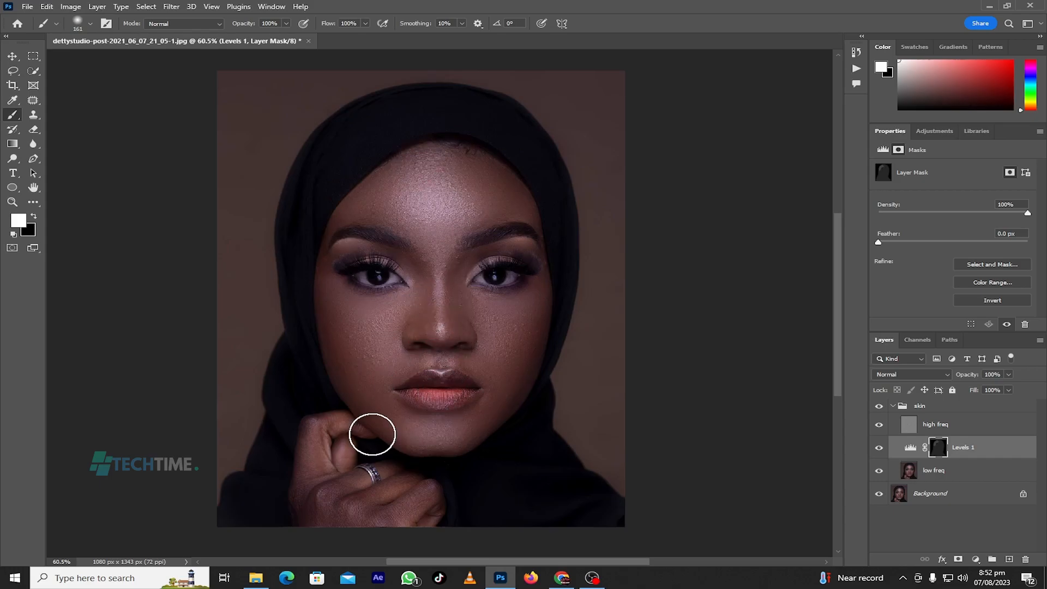
{"action": "mouse_move", "coordinate": [256, 496]}
{"action": "left_mouse_down"}
{"action": "mouse_move", "coordinate": [464, 483]}
{"action": "mouse_move", "coordinate": [429, 465]}
{"action": "left_mouse_up"}
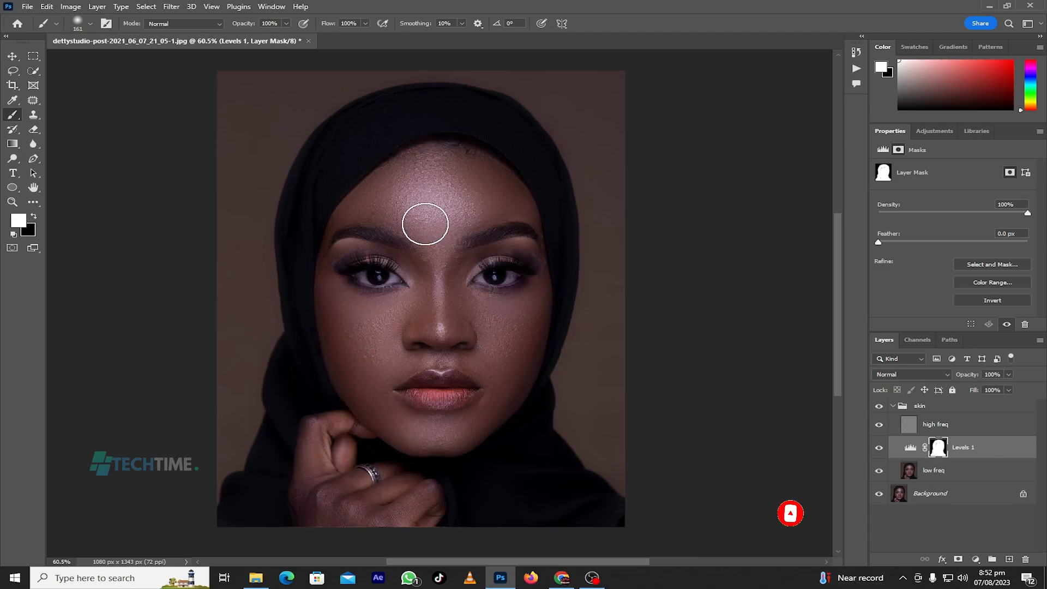
{"action": "left_click", "coordinate": [880, 407]}
{"action": "left_click", "coordinate": [880, 407]}
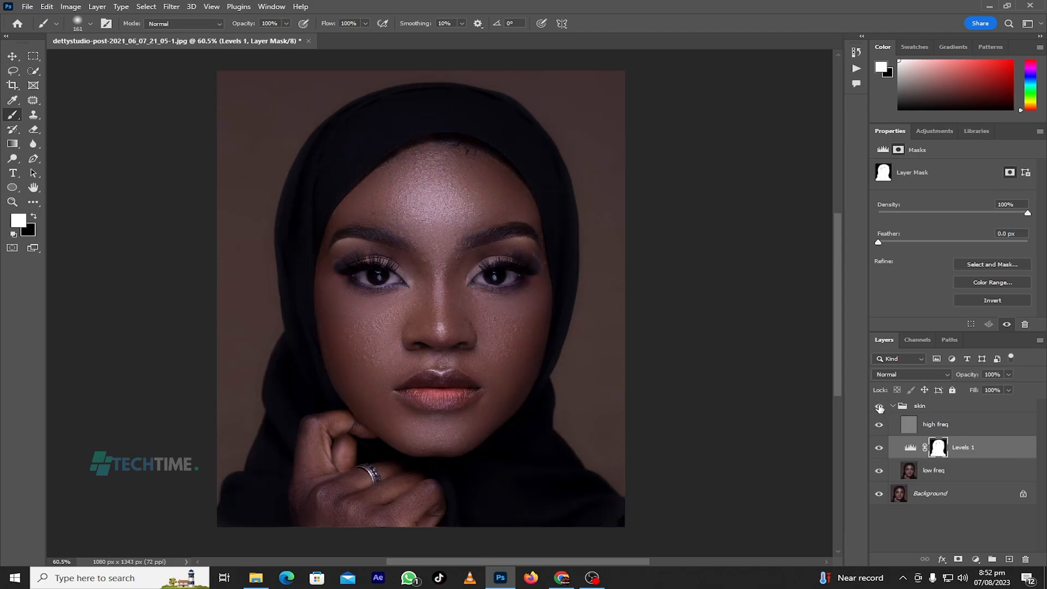
- Add a second Levels adjustment above Levels 1, replace its mask with a copy of the Levels 1 mask and invert it
{"action": "left_click", "coordinate": [976, 560]}
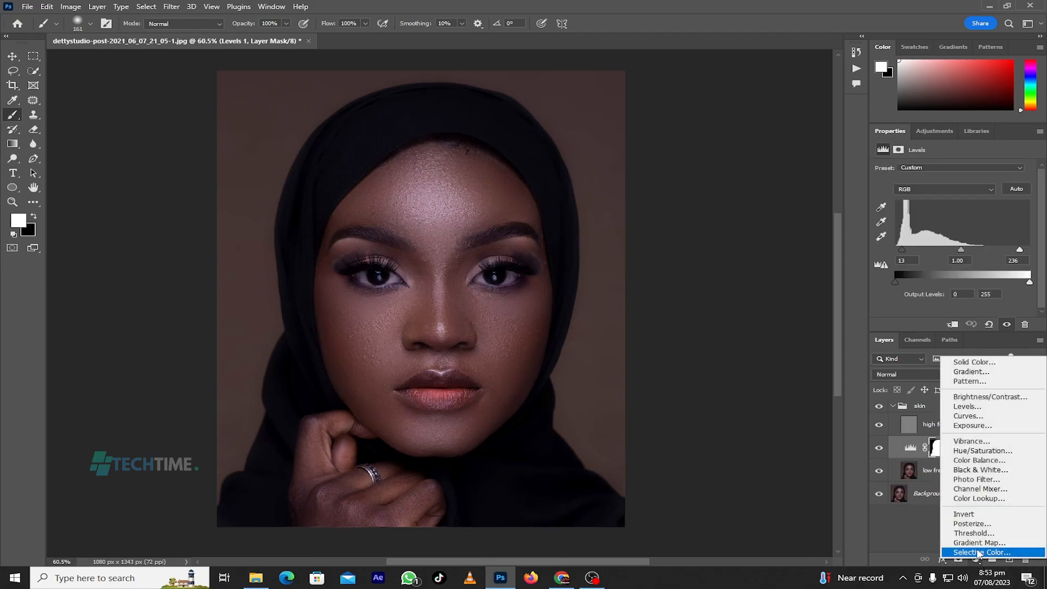
{"action": "left_click", "coordinate": [965, 406]}
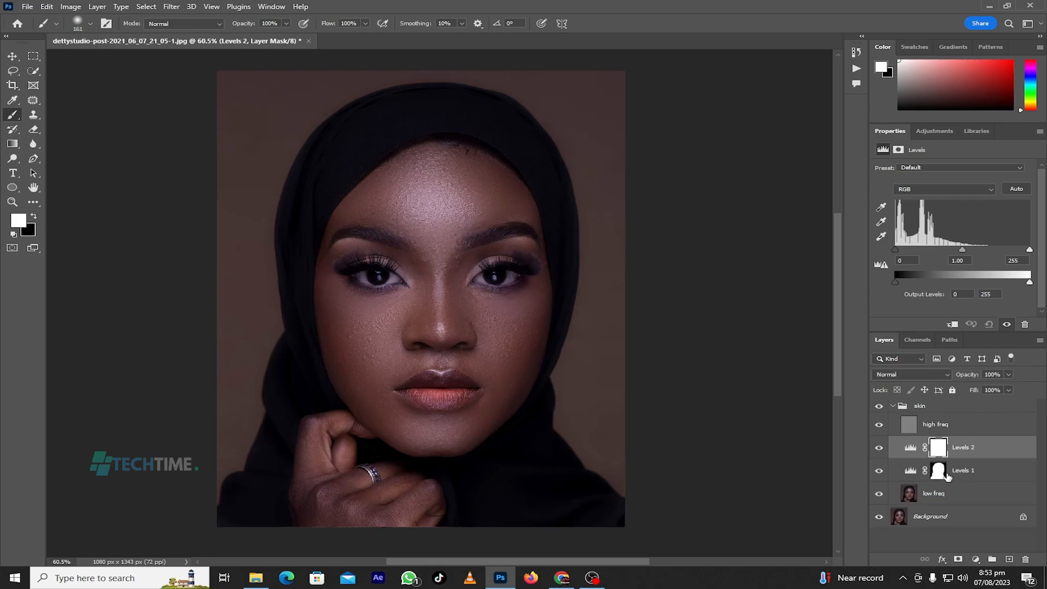
{"action": "left_click_drag", "start_coordinate": [940, 474], "coordinate": [939, 447]}
{"action": "left_click", "coordinate": [470, 219]}
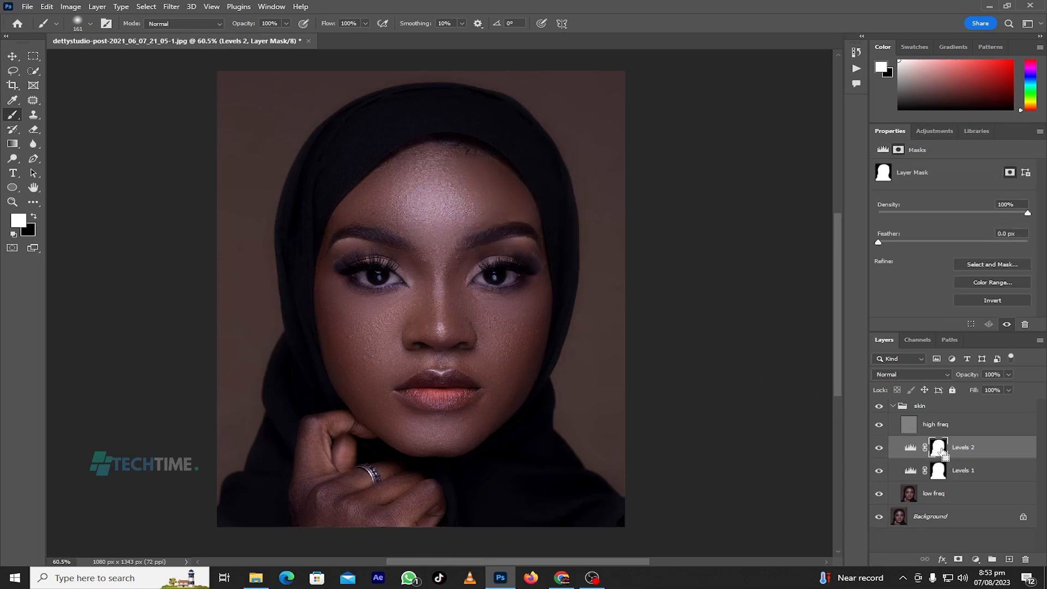
{"action": "key", "text": "ctrl+i"}
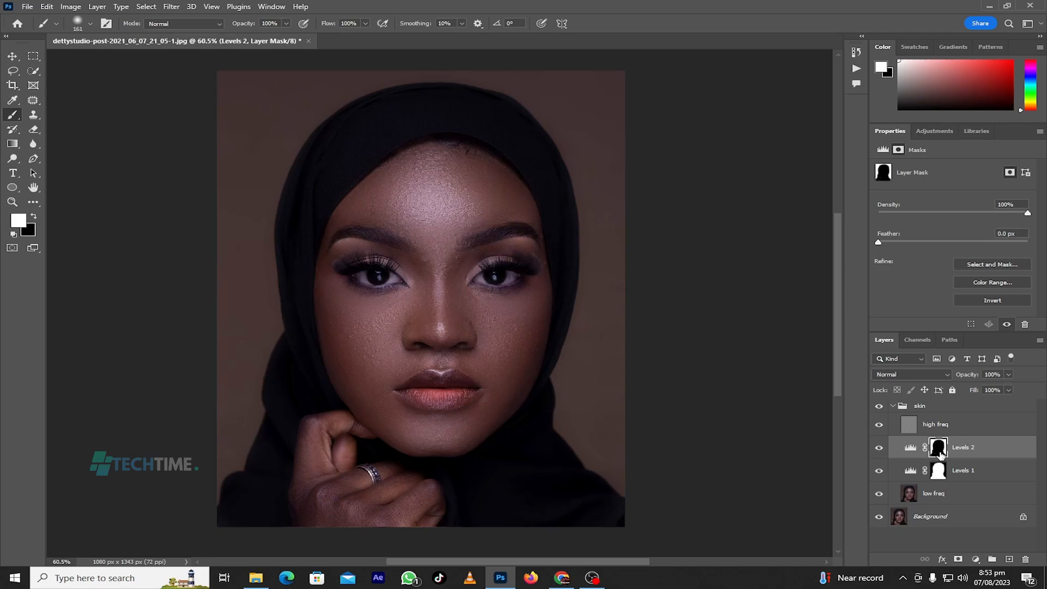
- Set the Levels 2 output levels to 6 and 248 for the background
{"action": "left_click", "coordinate": [911, 449]}
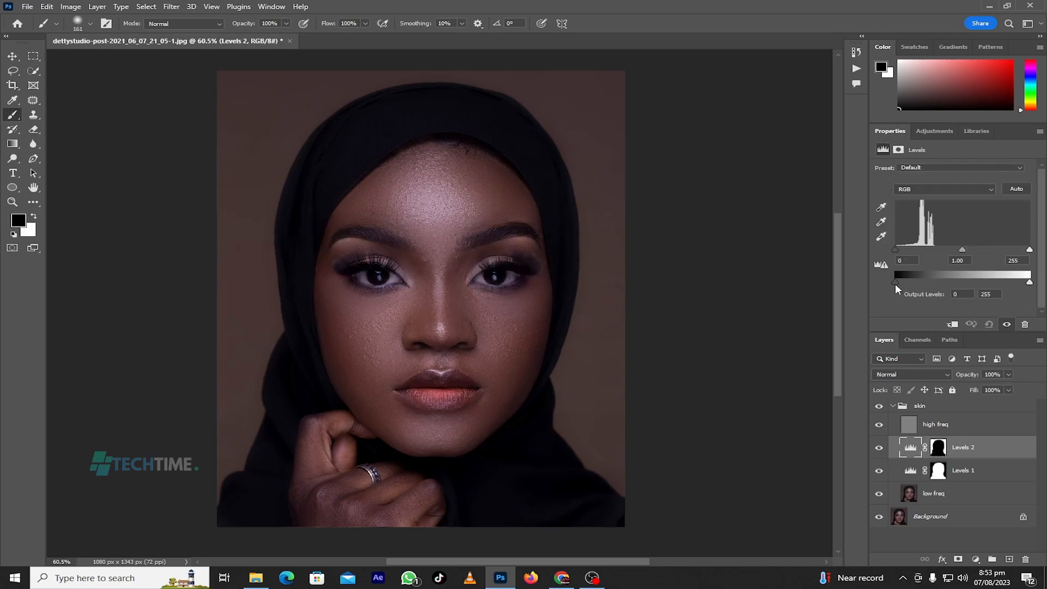
{"action": "left_click", "coordinate": [896, 281]}
{"action": "left_click_drag", "start_coordinate": [906, 281], "coordinate": [909, 282]}
{"action": "mouse_move", "coordinate": [1030, 282]}
{"action": "left_mouse_down"}
{"action": "mouse_move", "coordinate": [1014, 283]}
{"action": "mouse_move", "coordinate": [1026, 283]}
{"action": "left_mouse_up"}
{"action": "left_click_drag", "start_coordinate": [907, 282], "coordinate": [898, 281]}
- Compare the portrait with and without the skin group to review the smoothing and both Levels adjustments
{"action": "left_click", "coordinate": [879, 407]}
{"action": "left_click", "coordinate": [879, 407]}
{"action": "left_click", "coordinate": [879, 407]}
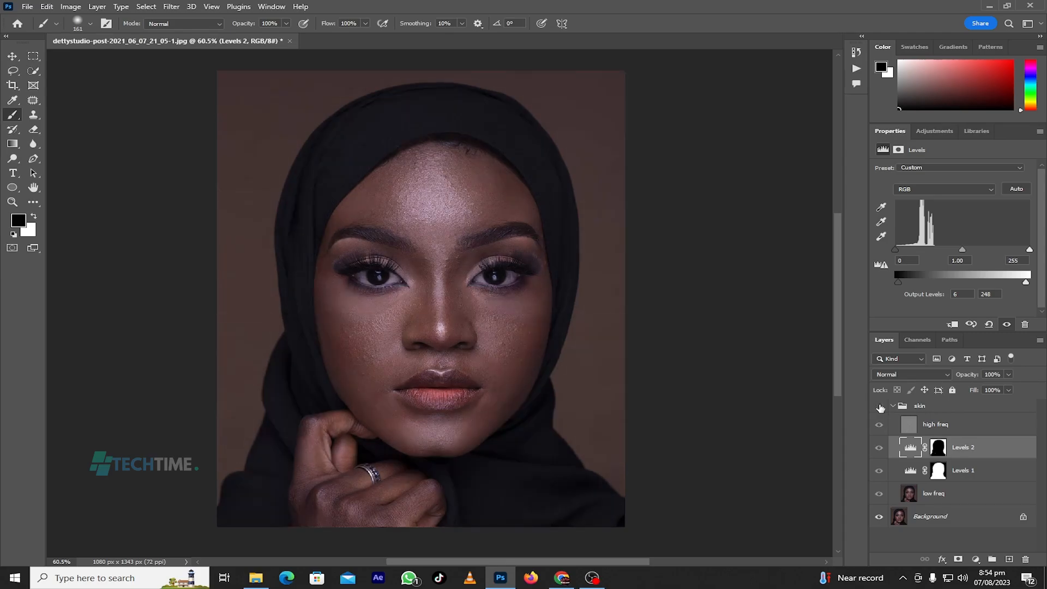
{"action": "left_click", "coordinate": [879, 407]}
{"action": "scroll", "coordinate": [700, 388], "scroll_direction": "down", "scroll_amount": 1}
{"action": "scroll", "coordinate": [700, 387], "scroll_direction": "up", "scroll_amount": 1}
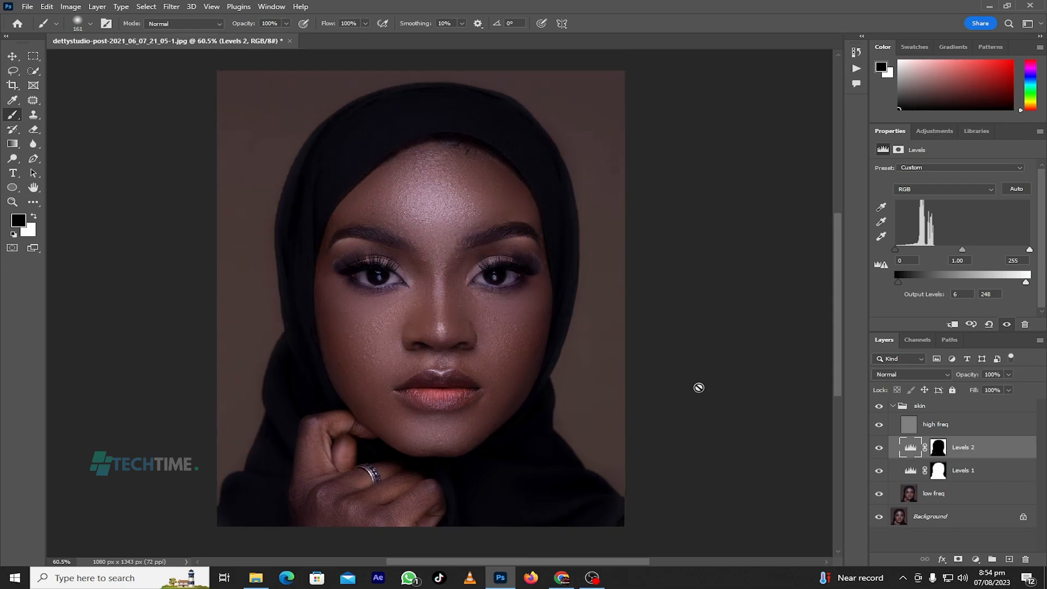
- Open the low freq layer in the Camera Raw Filter and set Texture to -45
{"action": "left_click", "coordinate": [927, 495]}
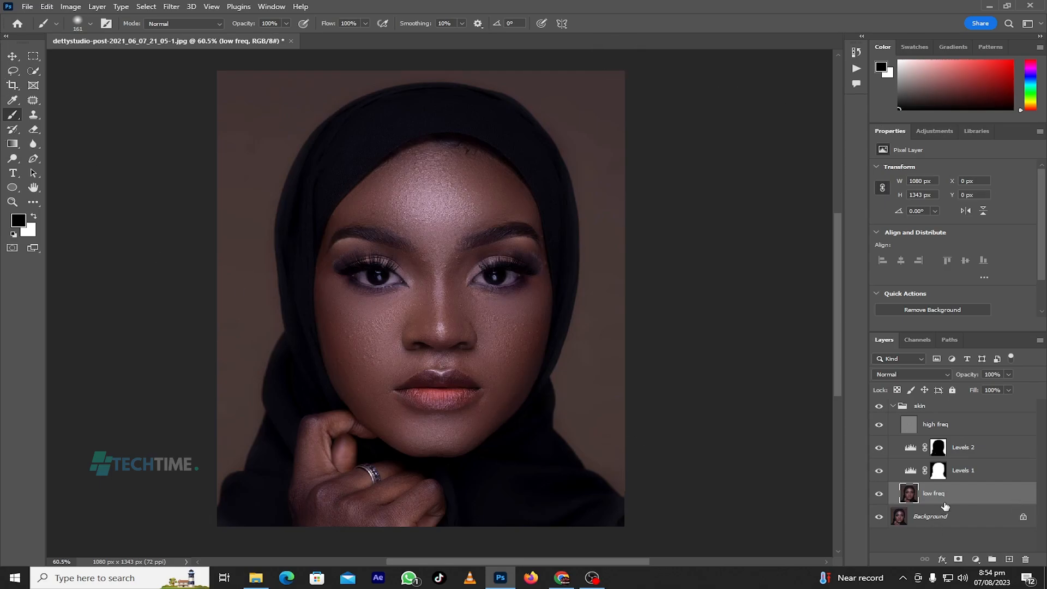
{"action": "left_click", "coordinate": [172, 7]}
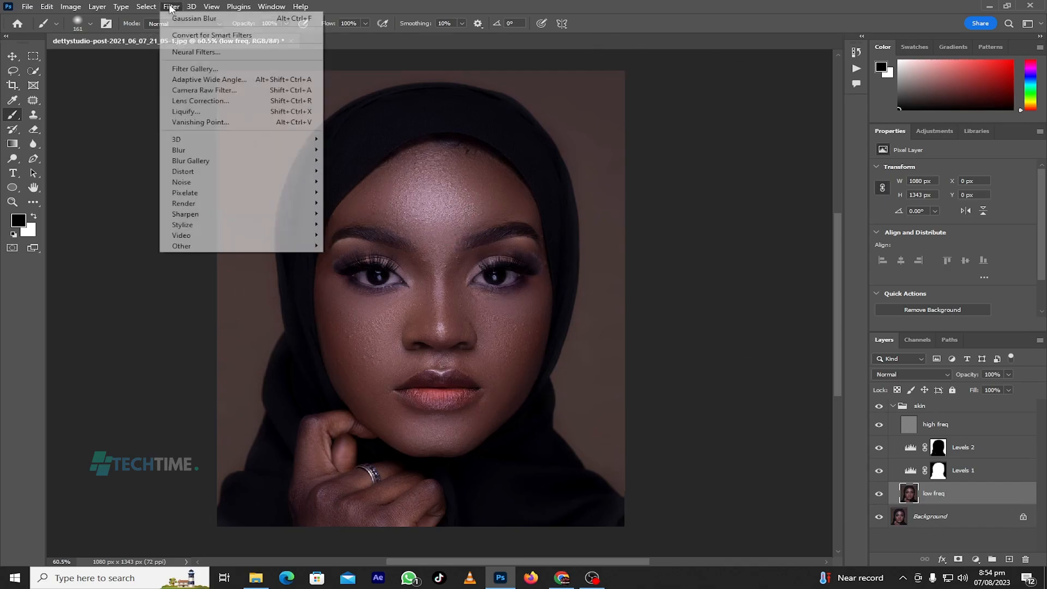
{"action": "left_click", "coordinate": [204, 90]}
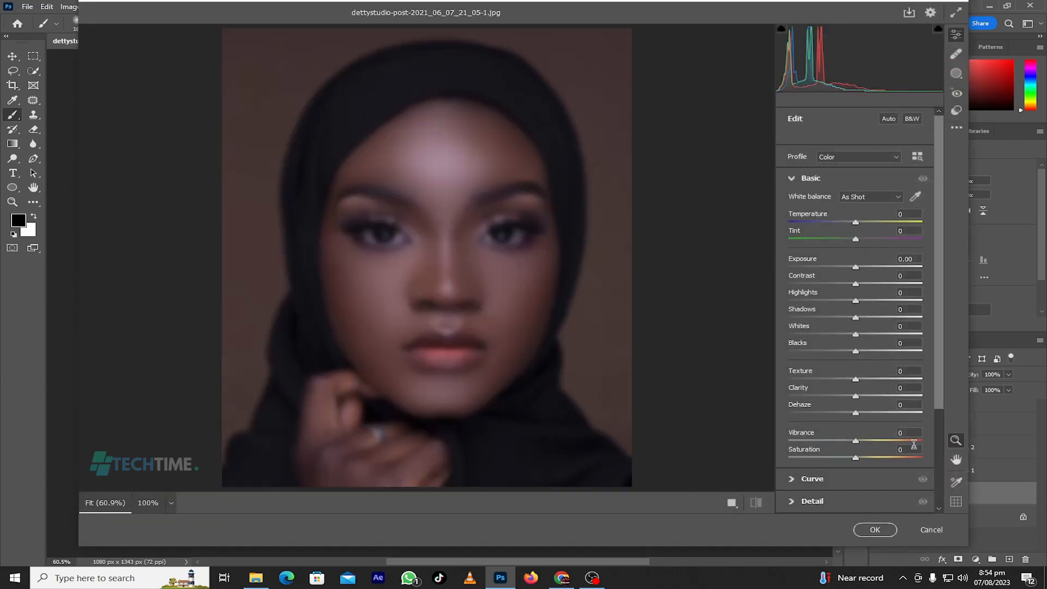
{"action": "left_click", "coordinate": [825, 379]}
{"action": "left_click_drag", "start_coordinate": [824, 379], "coordinate": [827, 381]}
- Set Contrast to +6 and Blacks to -12 in Camera Raw and apply the filter to the low freq layer
{"action": "left_click_drag", "start_coordinate": [855, 284], "coordinate": [864, 288]}
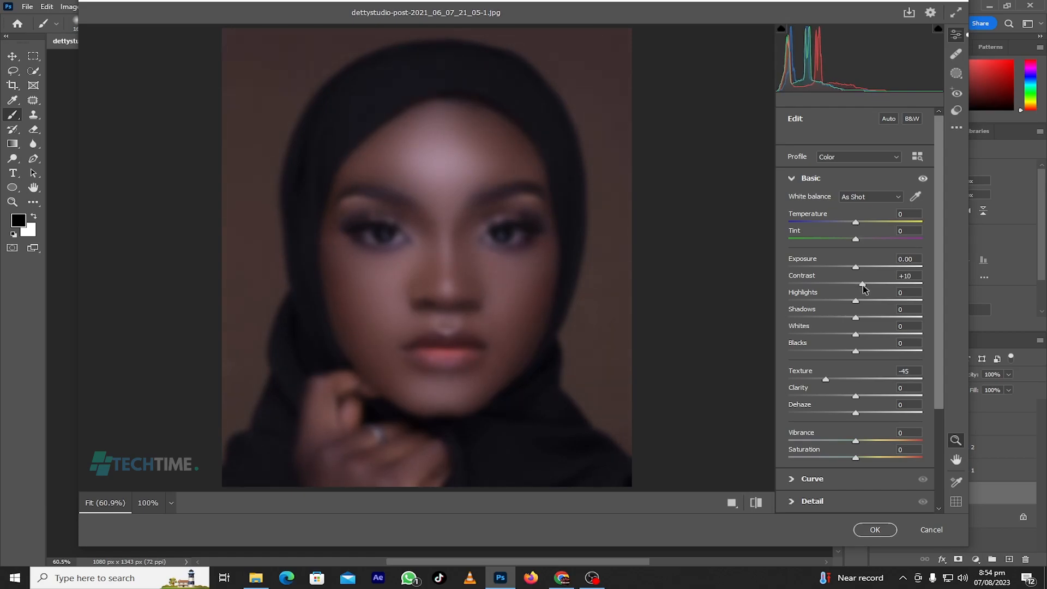
{"action": "left_click_drag", "start_coordinate": [863, 287], "coordinate": [861, 291]}
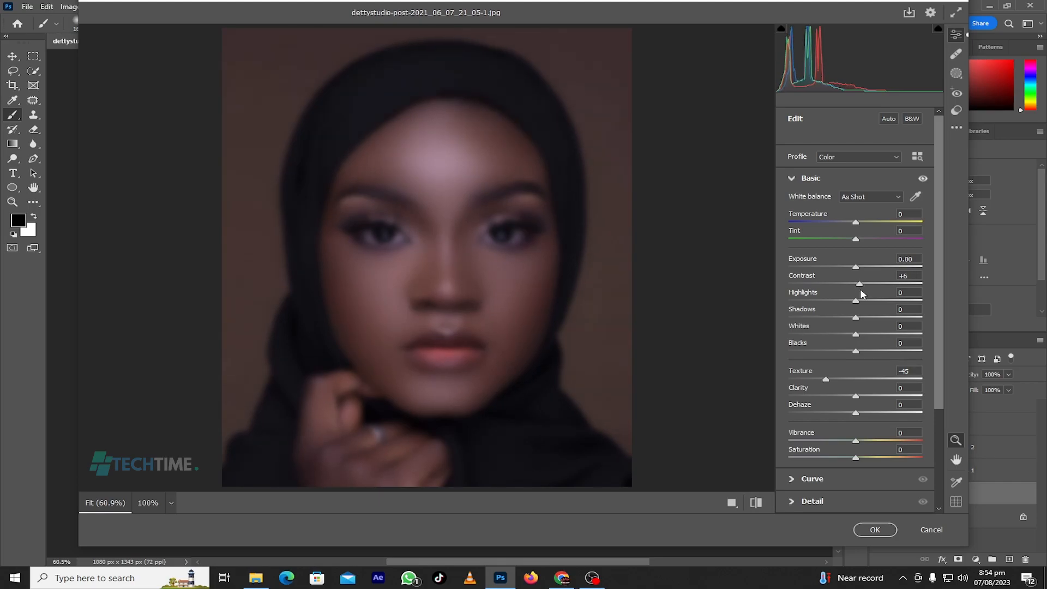
{"action": "mouse_move", "coordinate": [855, 352]}
{"action": "left_mouse_down"}
{"action": "mouse_move", "coordinate": [879, 355]}
{"action": "mouse_move", "coordinate": [847, 351]}
{"action": "left_mouse_up"}
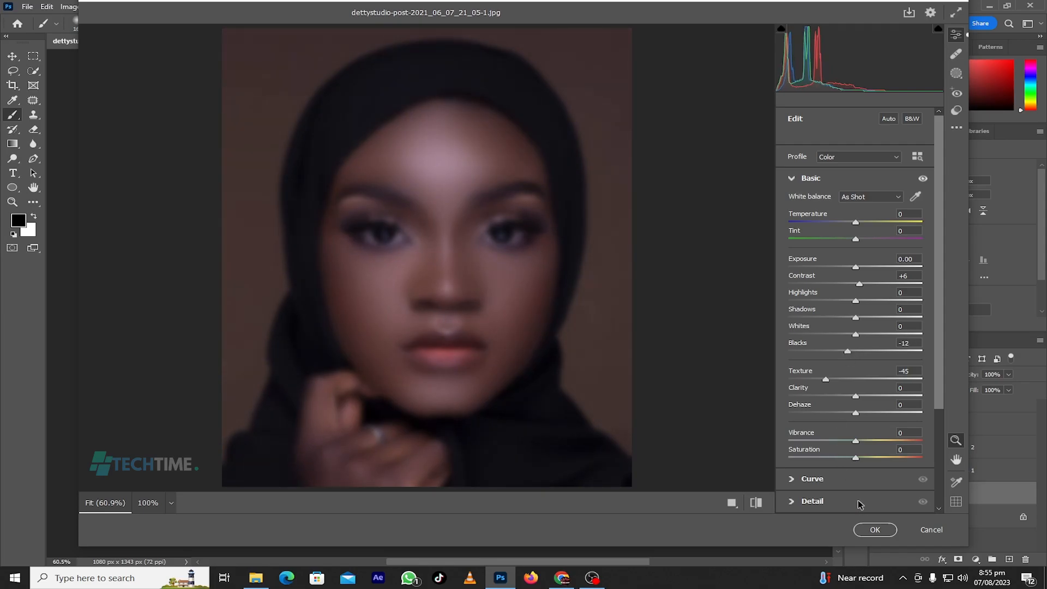
{"action": "left_click", "coordinate": [875, 530]}
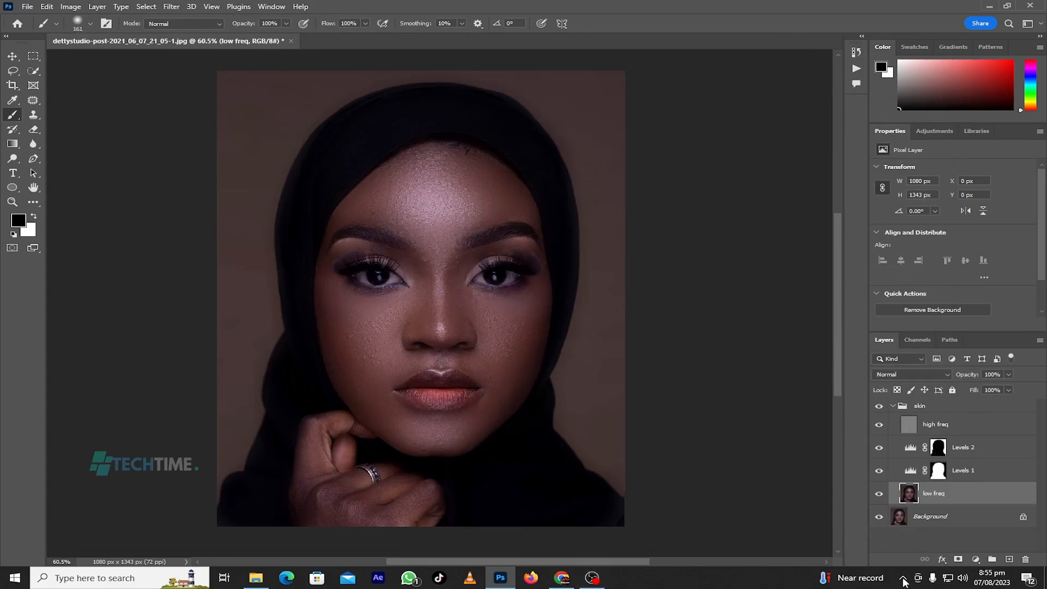
- Compare the portrait with and without the skin group to review the Camera Raw toning, leaving the group visible and selected
{"action": "left_click", "coordinate": [879, 407]}
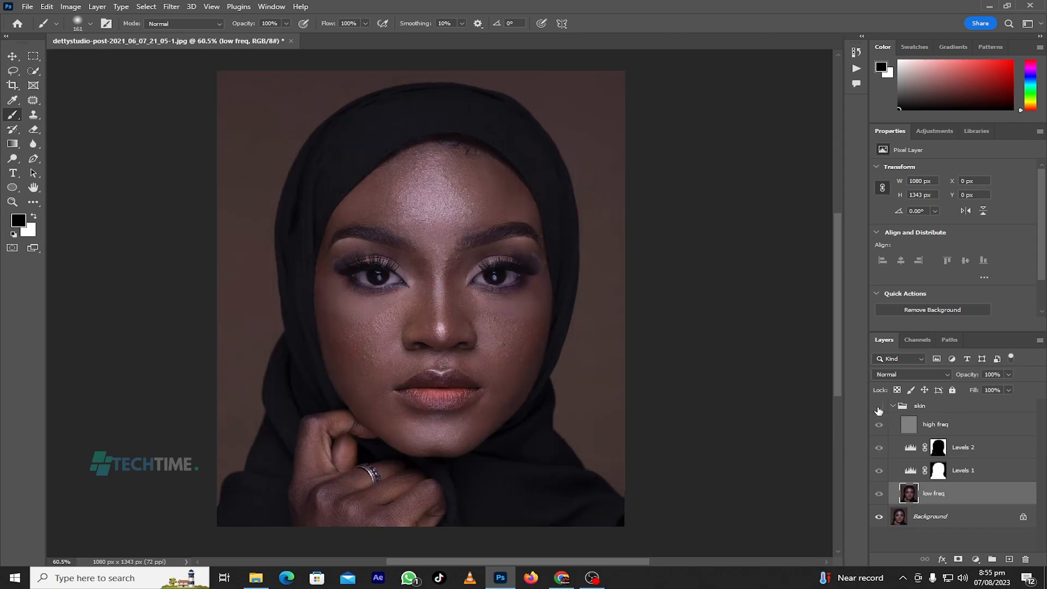
{"action": "left_click", "coordinate": [879, 408]}
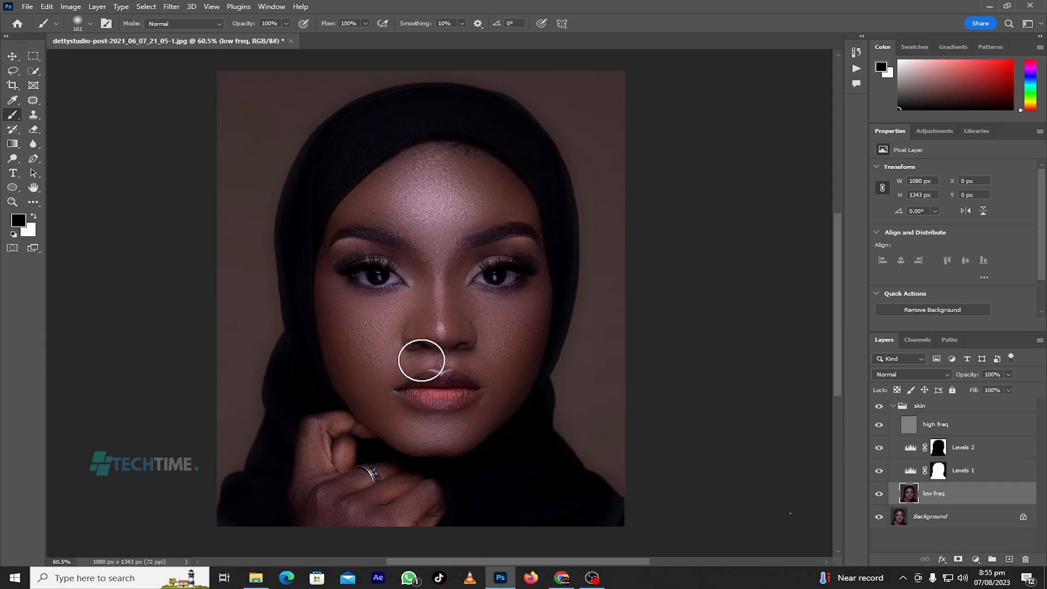
{"action": "scroll", "coordinate": [421, 360], "scroll_direction": "down", "scroll_amount": 2}
{"action": "scroll", "coordinate": [421, 360], "scroll_direction": "up", "scroll_amount": 1}
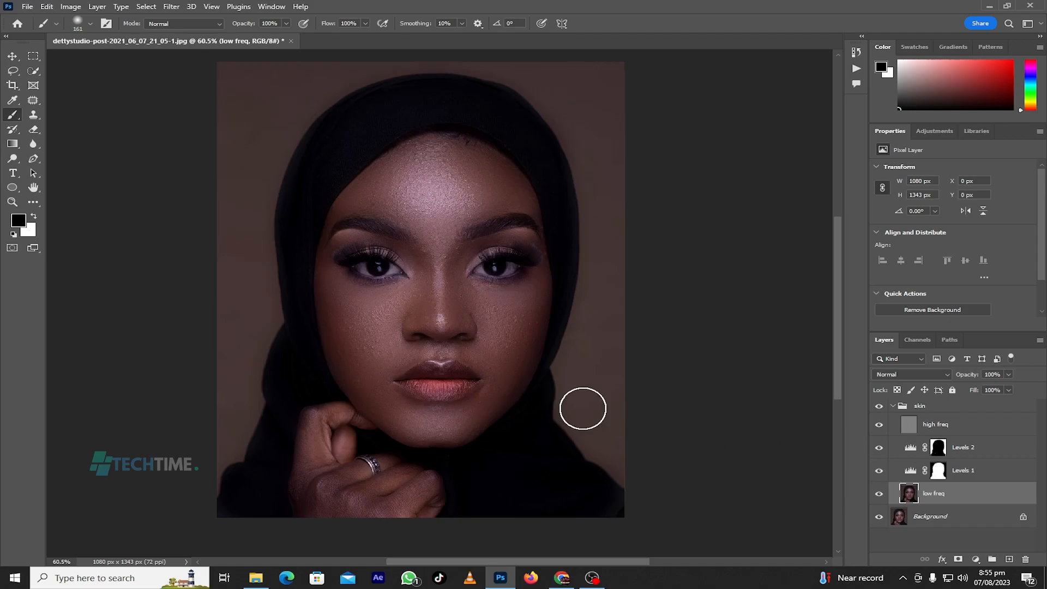
{"action": "left_click", "coordinate": [879, 408]}
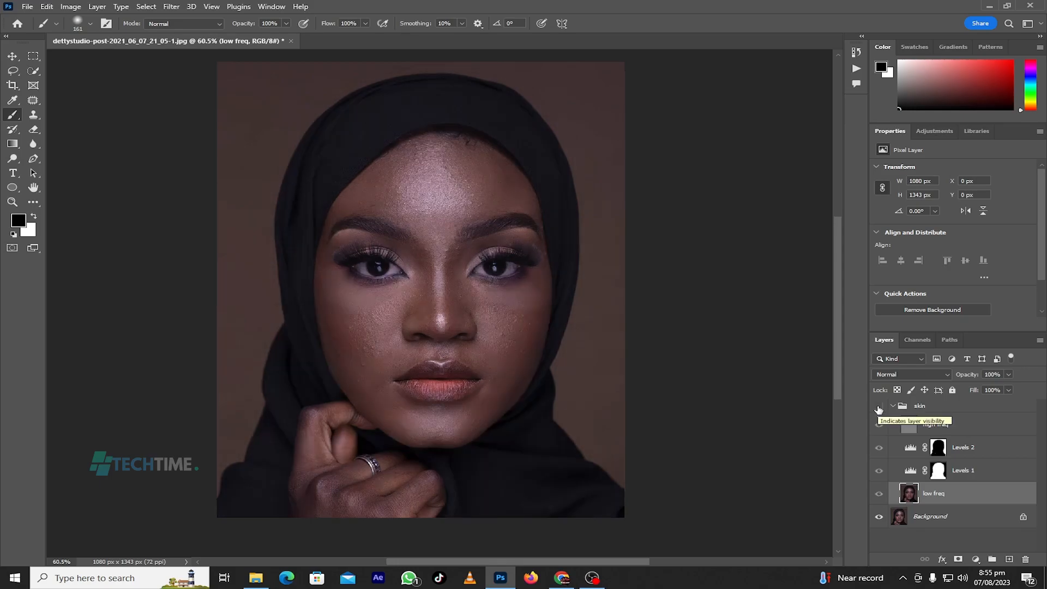
{"action": "left_click", "coordinate": [879, 408]}
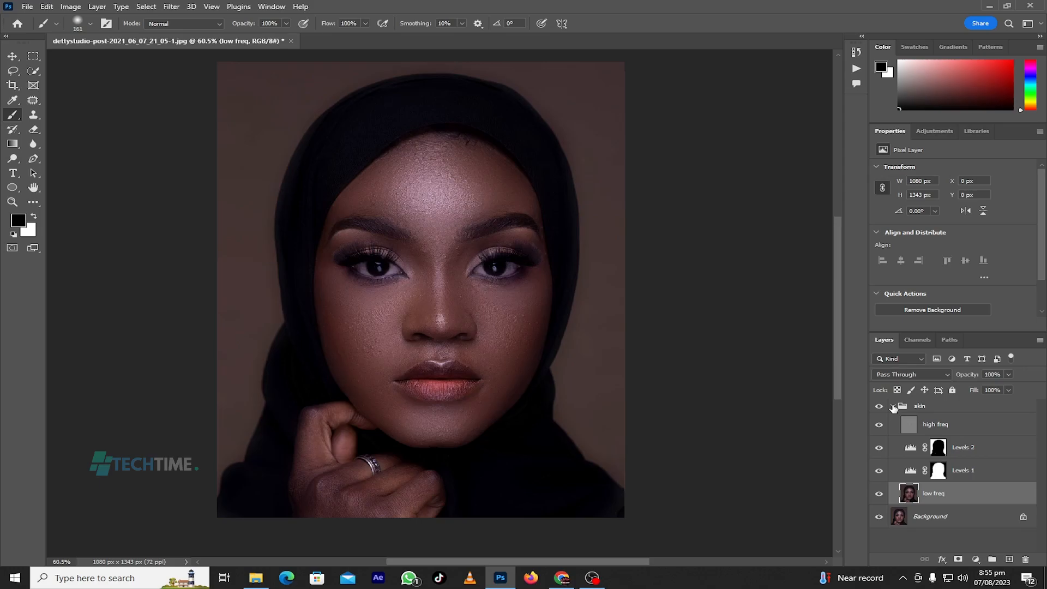
{"action": "left_click", "coordinate": [894, 406]}
{"action": "left_click", "coordinate": [893, 406]}
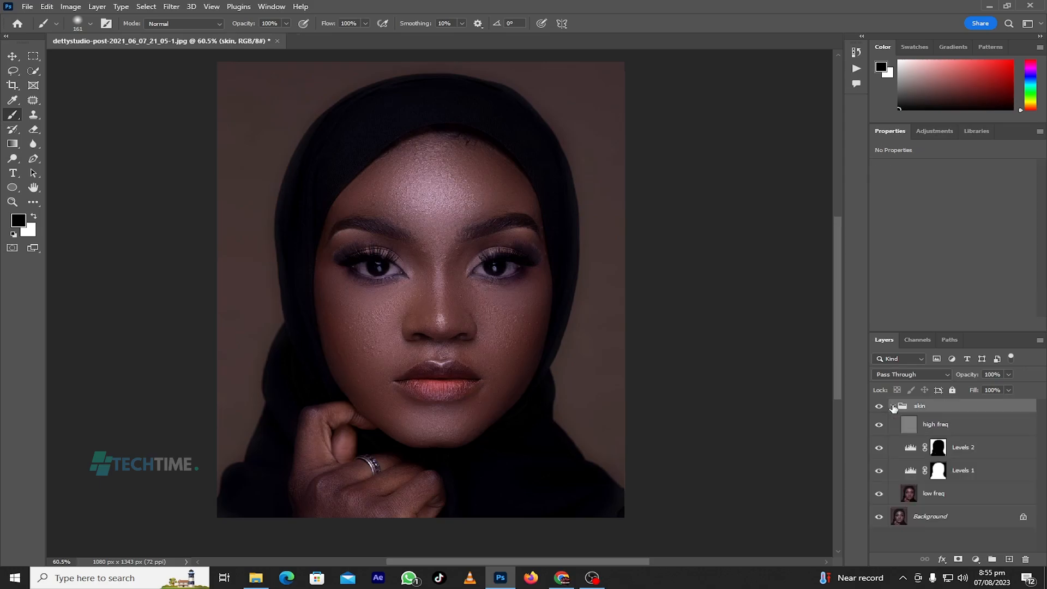